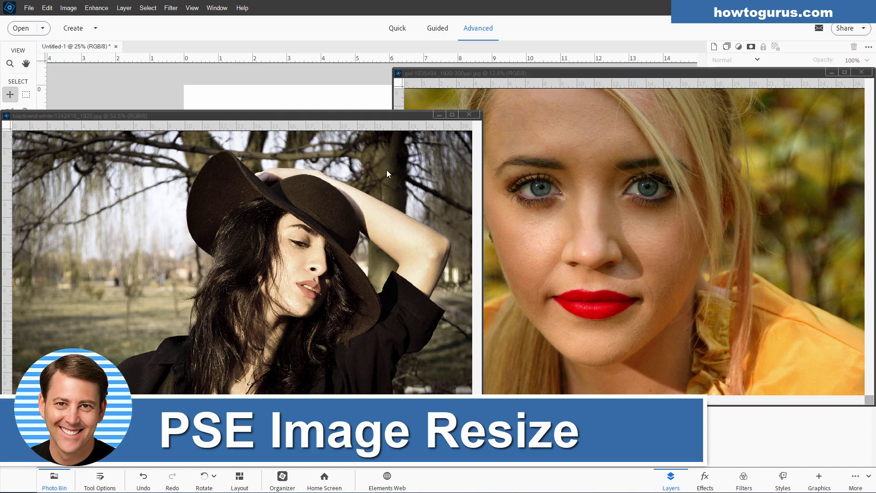
# Copy the blonde portrait onto Untitled-1 as Layer 1 and close its source window.
pyautogui.moveTo(393, 116); pyautogui.dragTo(422, 162)
pyautogui.moveTo(645, 73); pyautogui.dragTo(642, 185)
pyautogui.moveTo(750, 90); pyautogui.dragTo(469, 133)
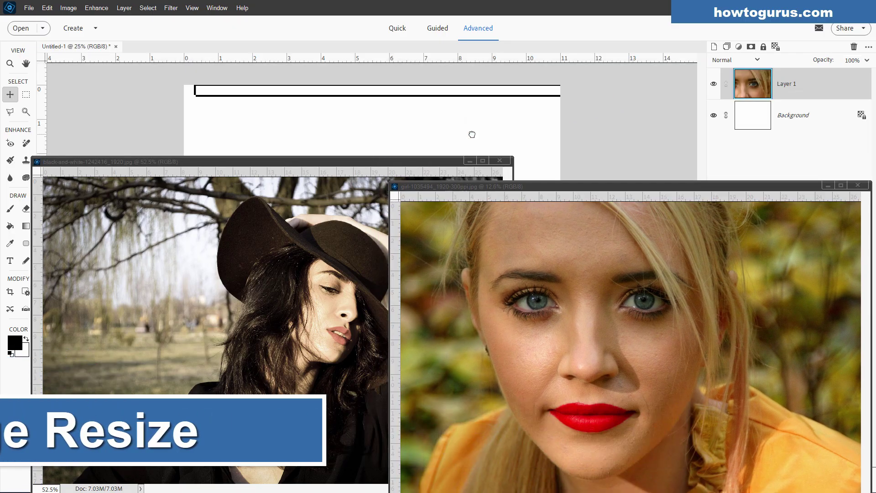
pyautogui.click(858, 185)
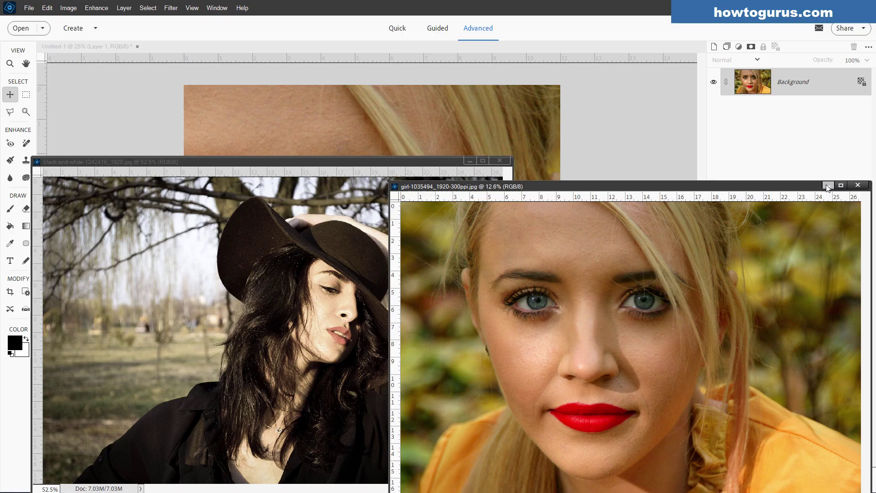
# Add the hat photo as Layer 2 and position it at the canvas's lower right.
pyautogui.moveTo(759, 91); pyautogui.dragTo(512, 133)
pyautogui.click(470, 161)
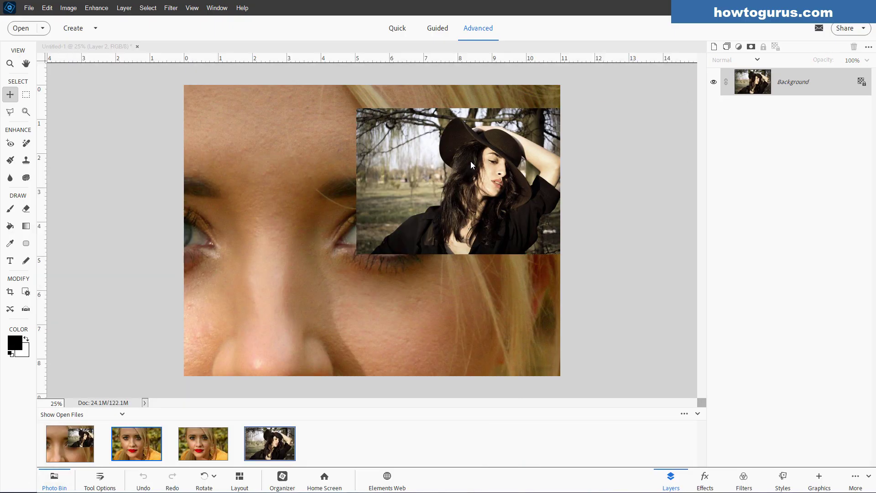
pyautogui.moveTo(403, 196); pyautogui.dragTo(482, 312)
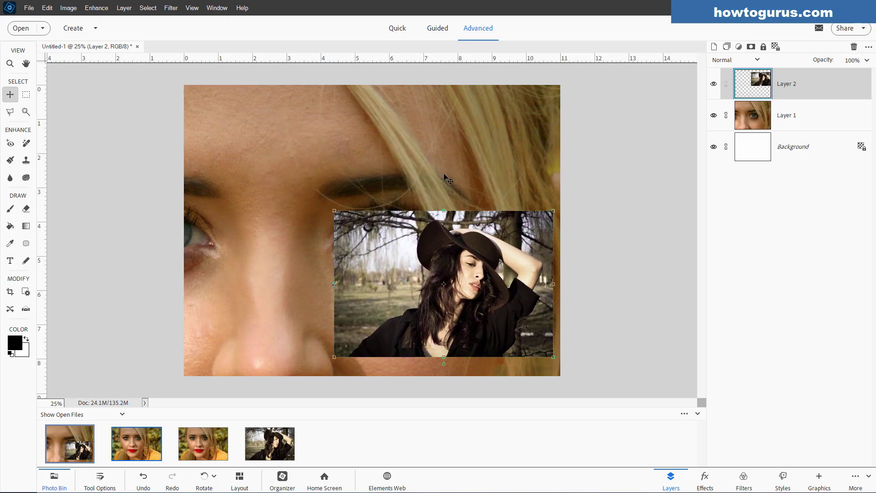
pyautogui.moveTo(479, 251)
pyautogui.mouseDown()
pyautogui.moveTo(470, 181)
pyautogui.moveTo(492, 256)
pyautogui.moveTo(480, 256)
pyautogui.mouseUp()
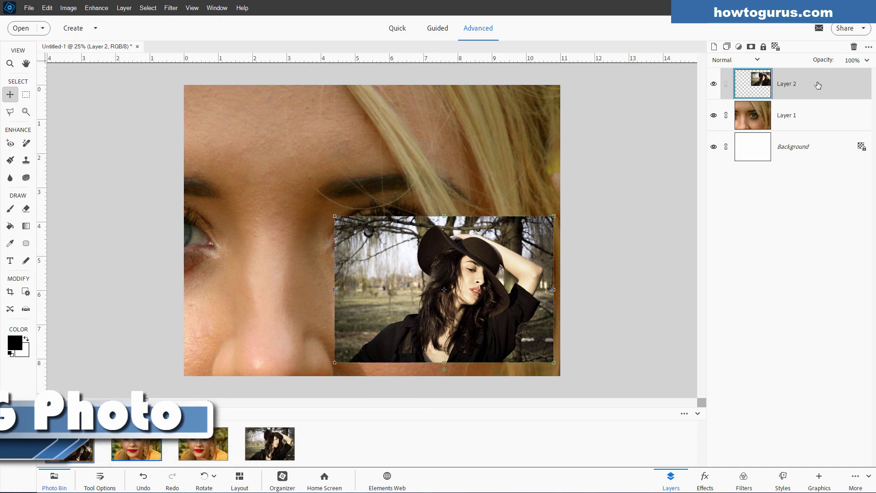
# Delete Layer 2 and Layer 1 from Untitled-1, confirming each deletion.
pyautogui.click(854, 47)
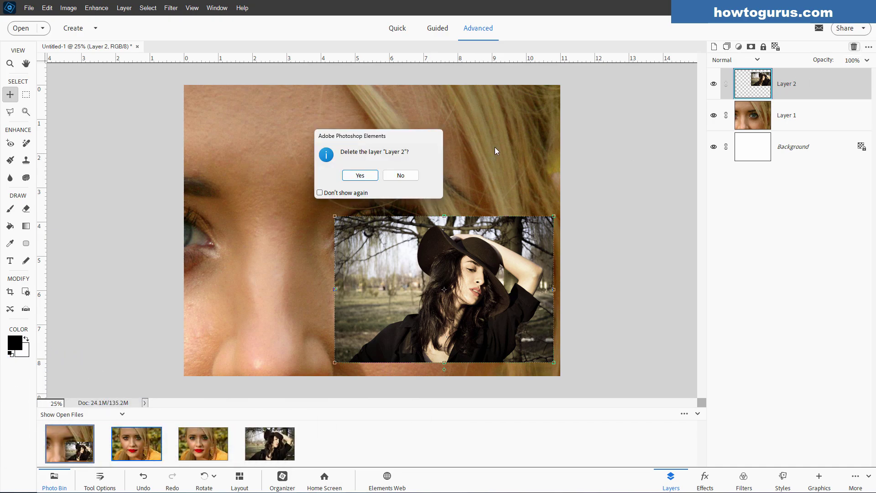
pyautogui.click(358, 174)
pyautogui.click(855, 48)
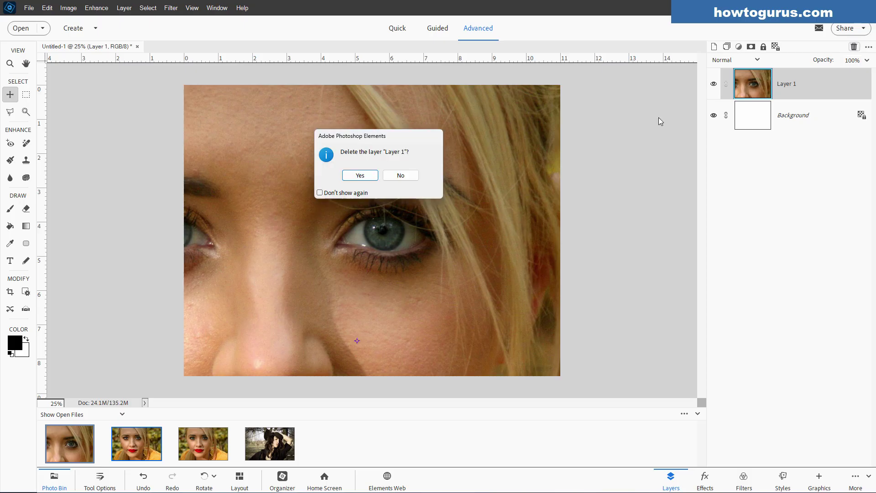
pyautogui.click(359, 176)
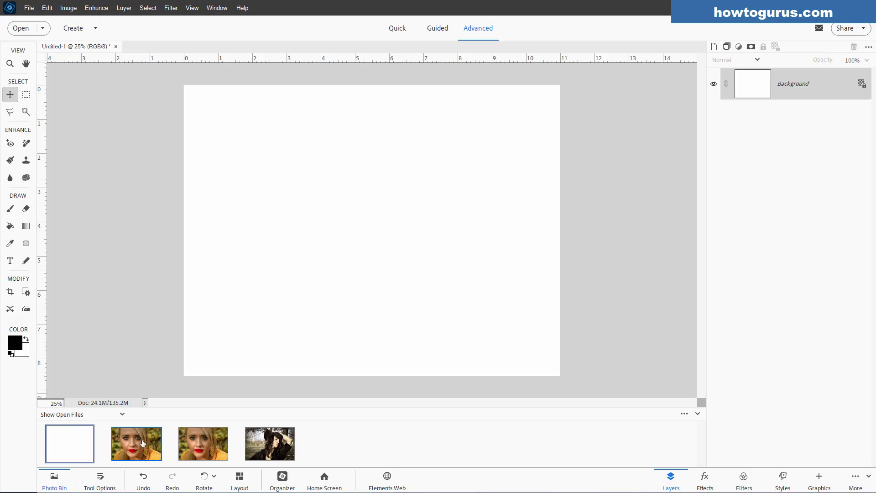
# Open the 300ppi and 72ppi portrait copies from the Photo Bin and arrange their windows side by side.
pyautogui.moveTo(152, 439); pyautogui.dragTo(114, 336)
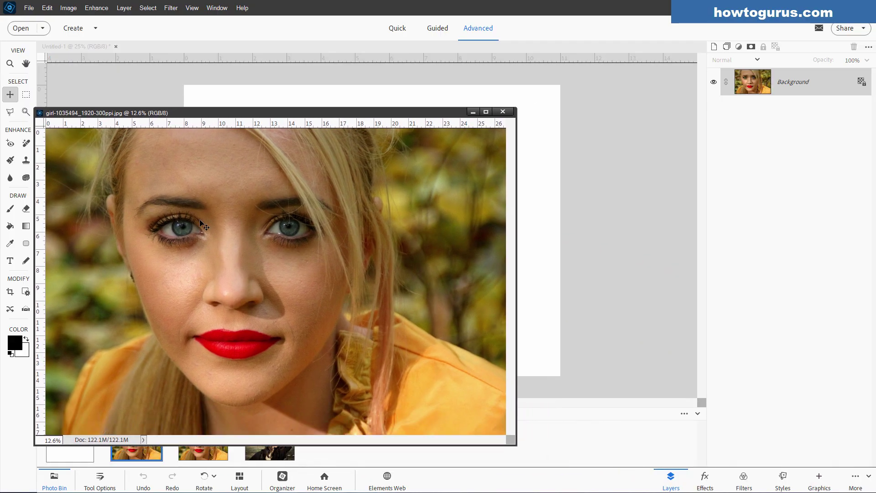
pyautogui.click(200, 453)
pyautogui.moveTo(287, 98); pyautogui.dragTo(591, 152)
pyautogui.click(319, 113)
pyautogui.moveTo(321, 114); pyautogui.dragTo(332, 98)
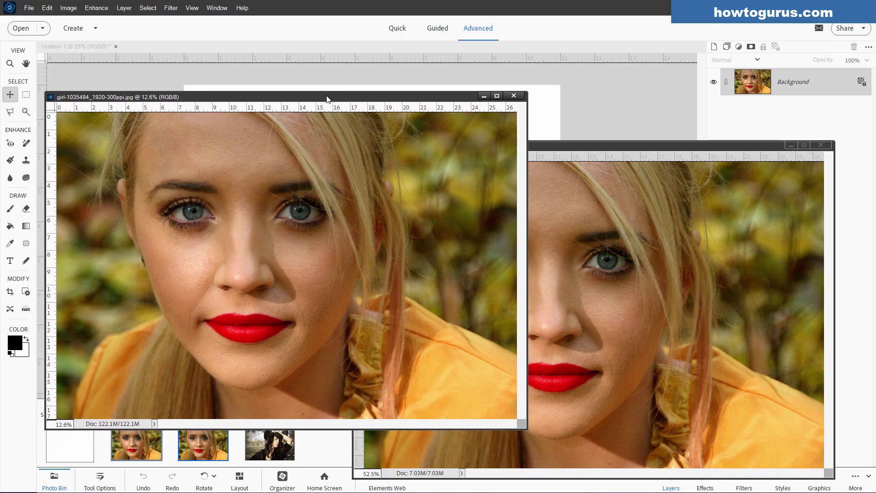
pyautogui.click(637, 153)
pyautogui.moveTo(625, 151)
pyautogui.mouseDown()
pyautogui.moveTo(633, 134)
pyautogui.moveTo(633, 142)
pyautogui.mouseUp()
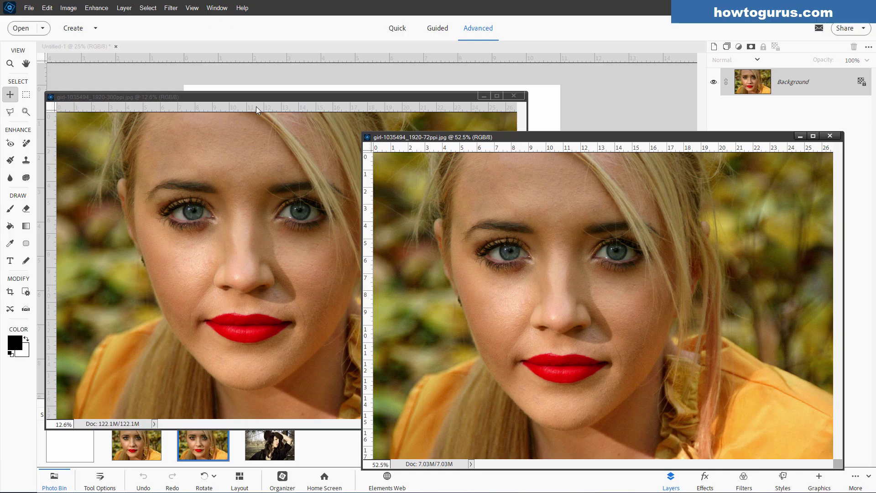
pyautogui.moveTo(256, 98); pyautogui.dragTo(214, 234)
pyautogui.click(242, 111)
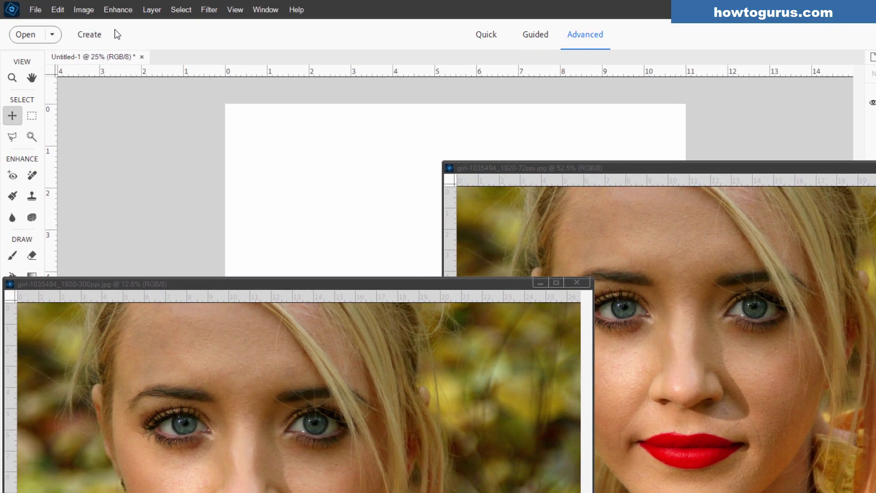
pyautogui.click(83, 10)
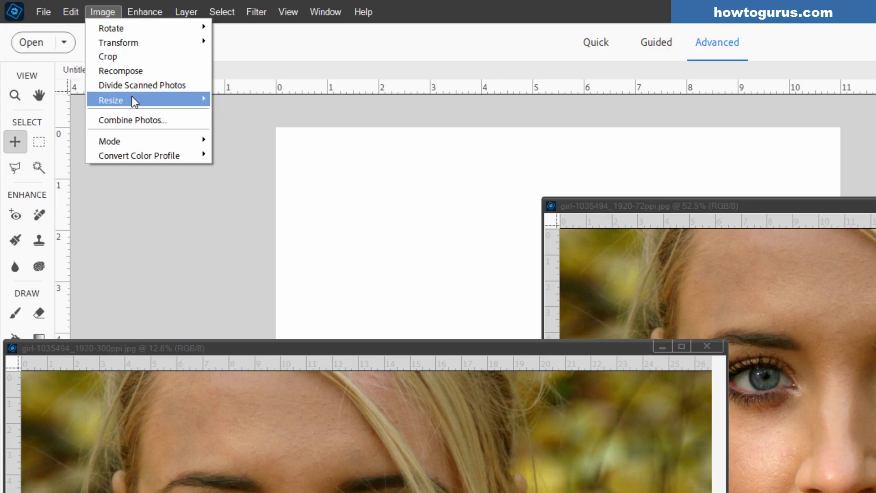
pyautogui.moveTo(138, 101)
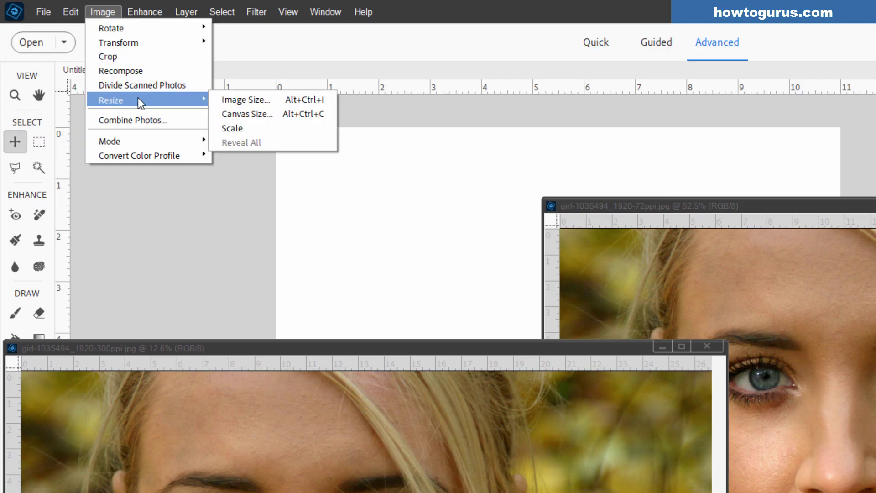
pyautogui.click(238, 100)
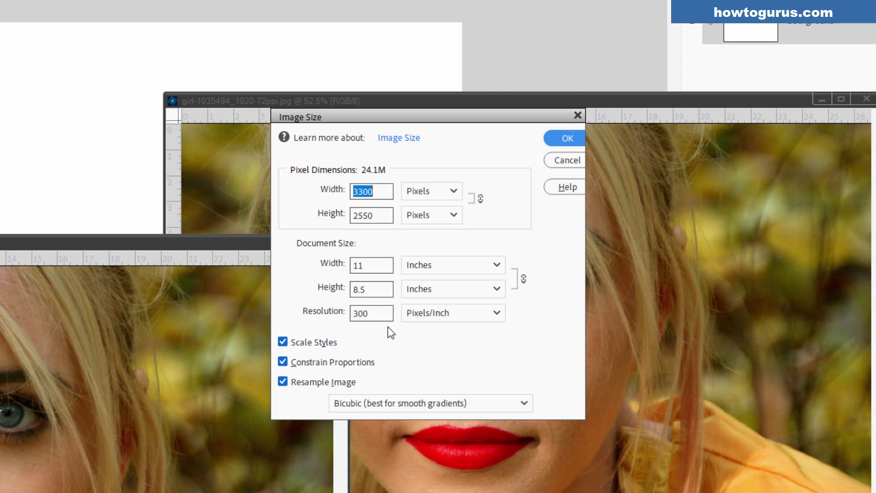
pyautogui.moveTo(461, 116); pyautogui.dragTo(310, 124)
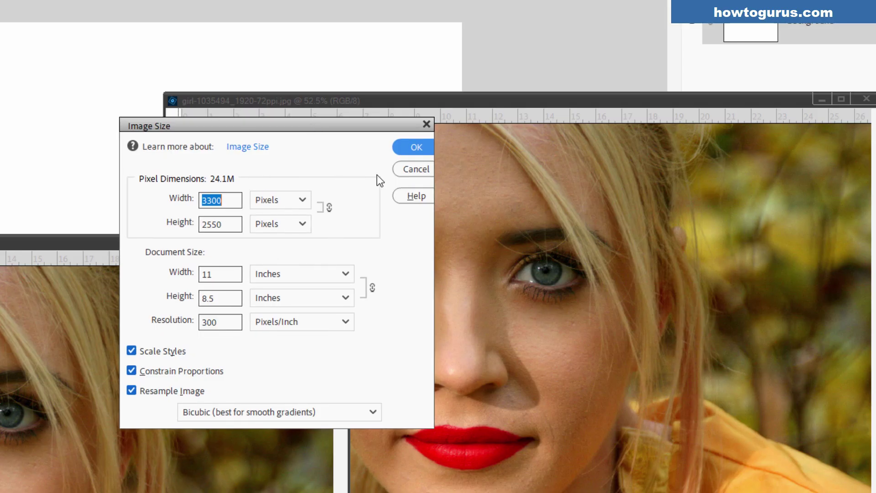
pyautogui.click(410, 170)
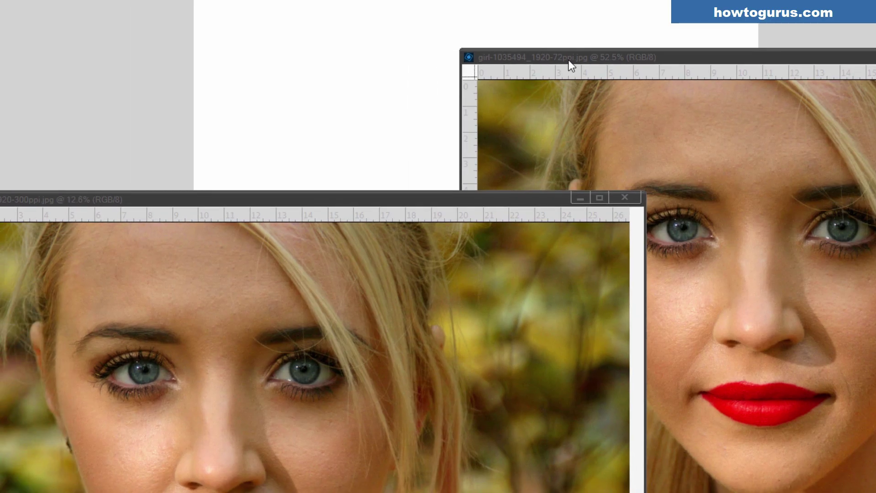
# Bring the 300ppi portrait window forward and drag it up and right over the 72ppi copy.
pyautogui.click(568, 60)
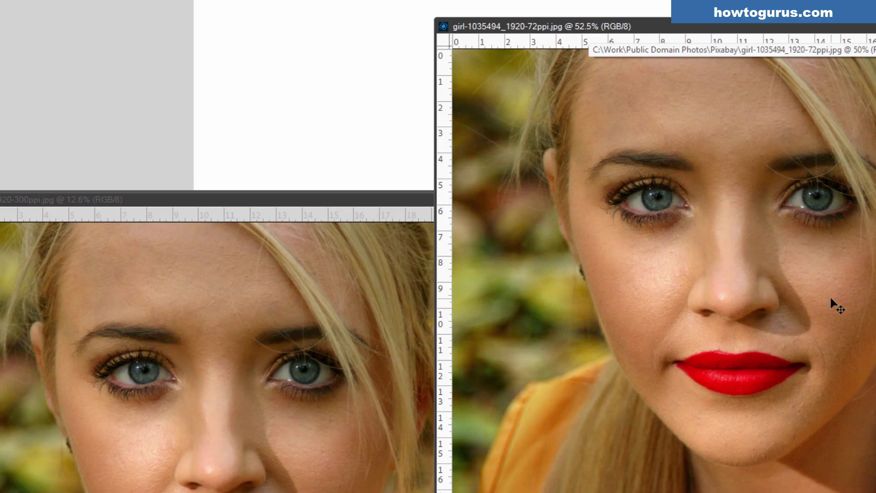
pyautogui.click(391, 199)
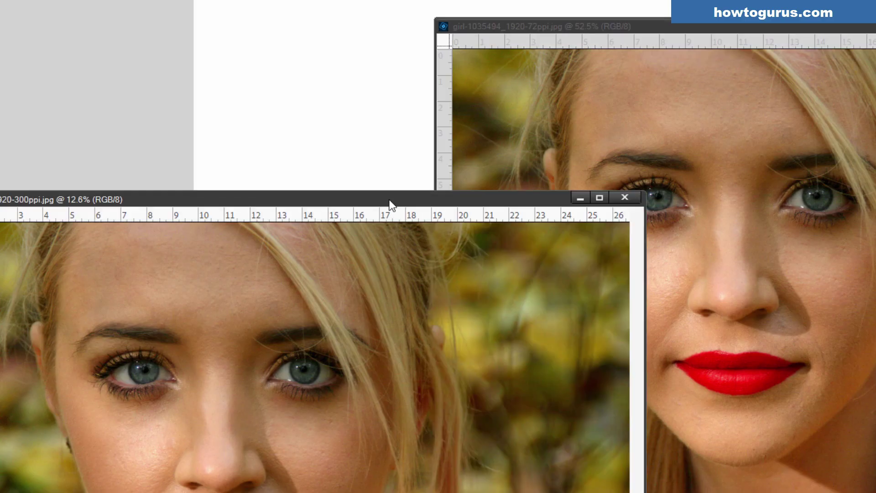
pyautogui.moveTo(388, 199); pyautogui.dragTo(429, 67)
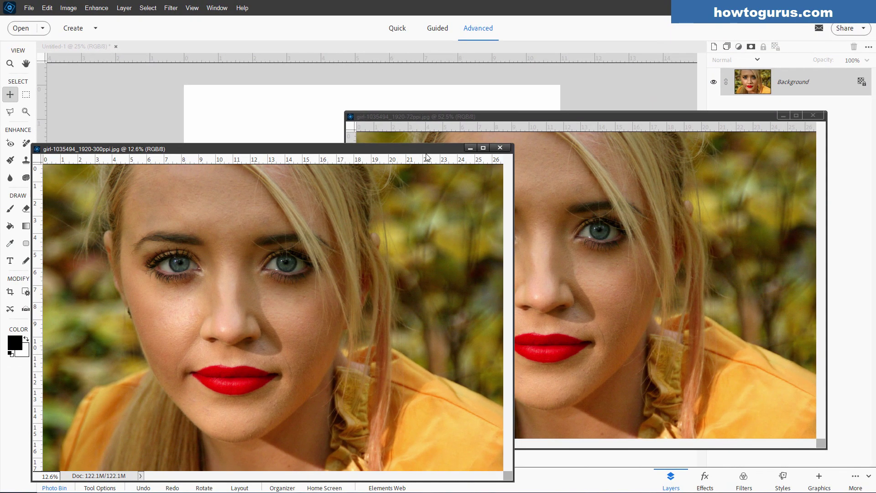
pyautogui.moveTo(427, 149); pyautogui.dragTo(459, 85)
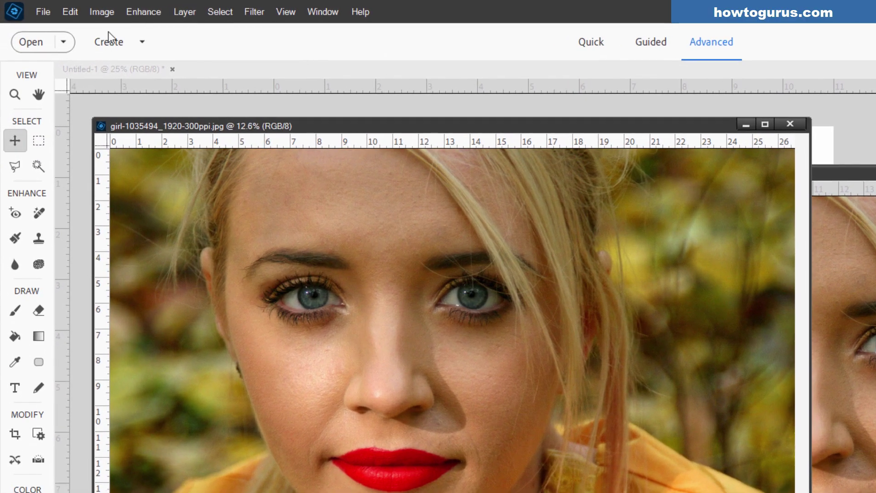
pyautogui.click(101, 12)
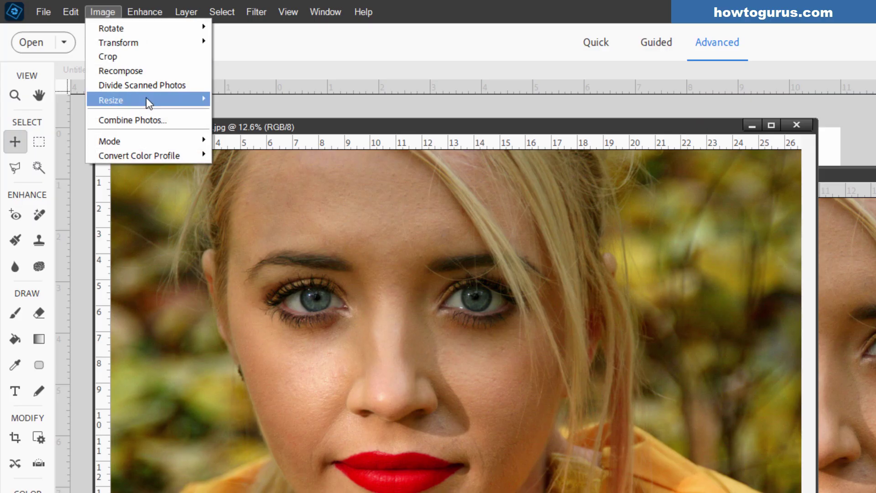
pyautogui.moveTo(147, 97)
pyautogui.click(246, 100)
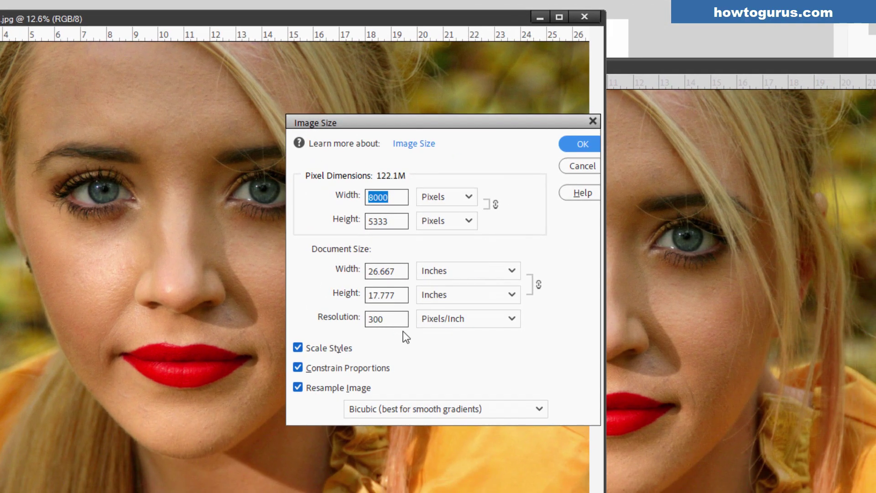
pyautogui.click(451, 358)
pyautogui.doubleClick(394, 318)
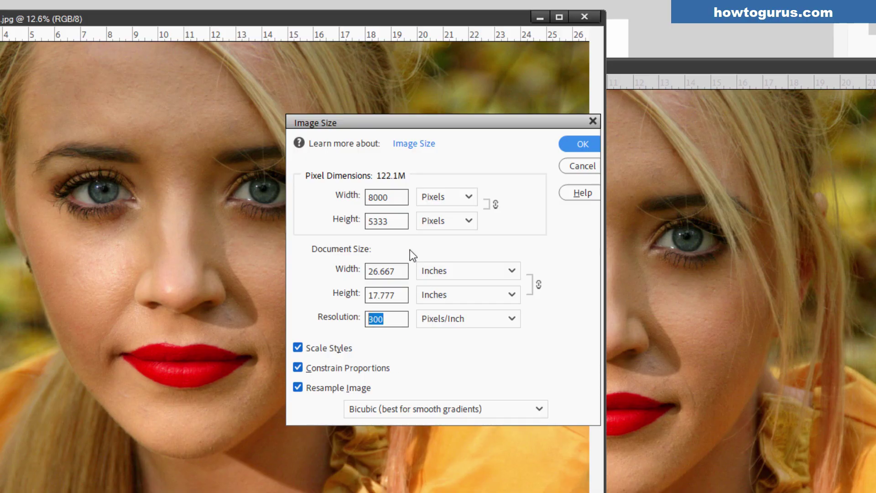
pyautogui.click(373, 273)
pyautogui.click(370, 296)
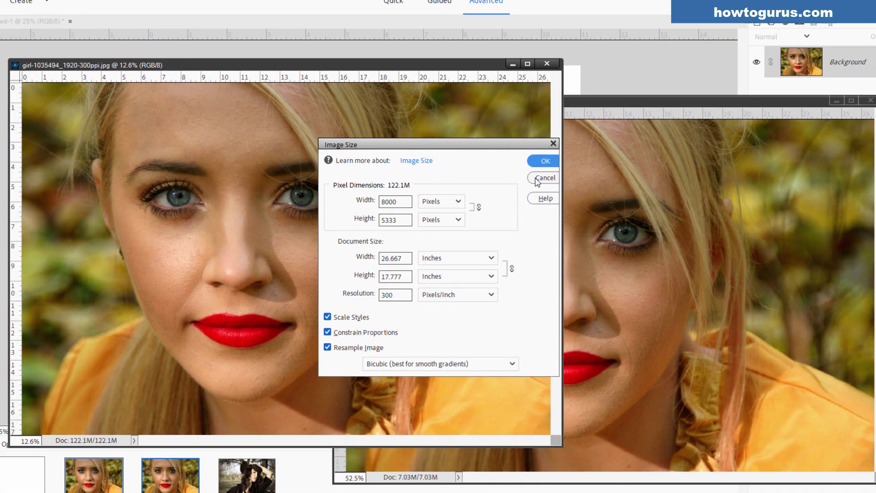
# Dismiss Image Size unchanged, move the 300ppi window lower right, and close the 72ppi window.
pyautogui.click(580, 166)
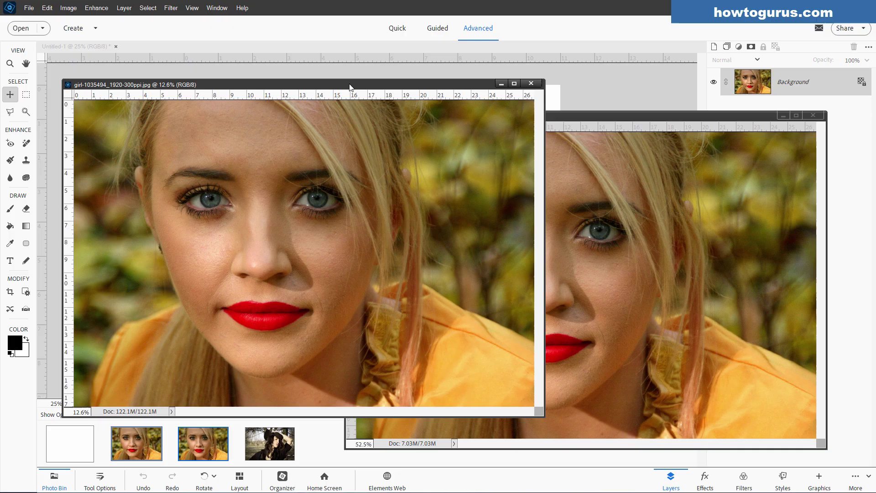
pyautogui.moveTo(352, 87); pyautogui.dragTo(535, 116)
pyautogui.click(783, 117)
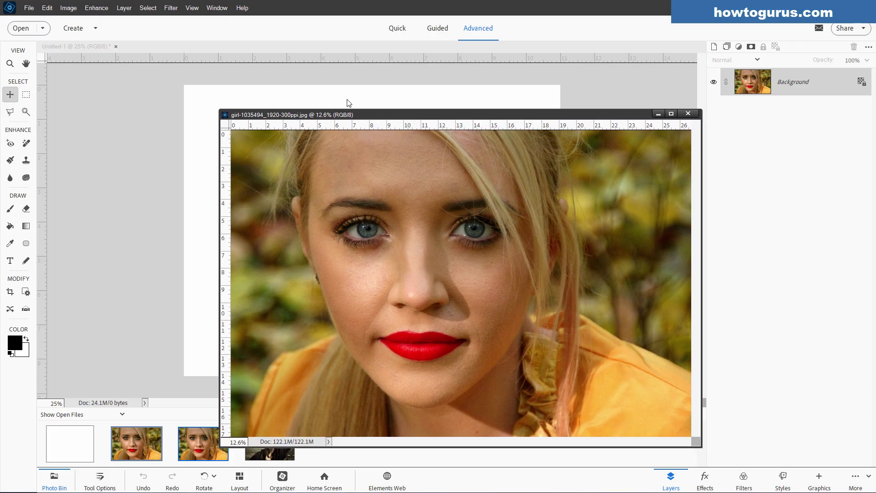
# With the Move tool, zoom and resize the portrait window and move it right to reveal Untitled-1.
pyautogui.press('v')
pyautogui.scroll(-3, 433, 260)
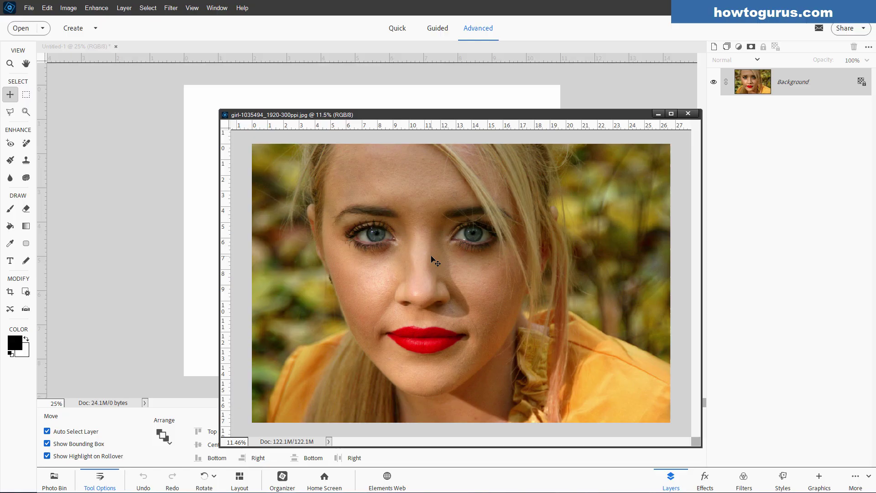
pyautogui.moveTo(429, 115); pyautogui.dragTo(331, 108)
pyautogui.scroll(-1, 363, 202)
pyautogui.moveTo(604, 433); pyautogui.dragTo(546, 391)
pyautogui.scroll(1, 431, 246)
pyautogui.moveTo(384, 110); pyautogui.dragTo(426, 101)
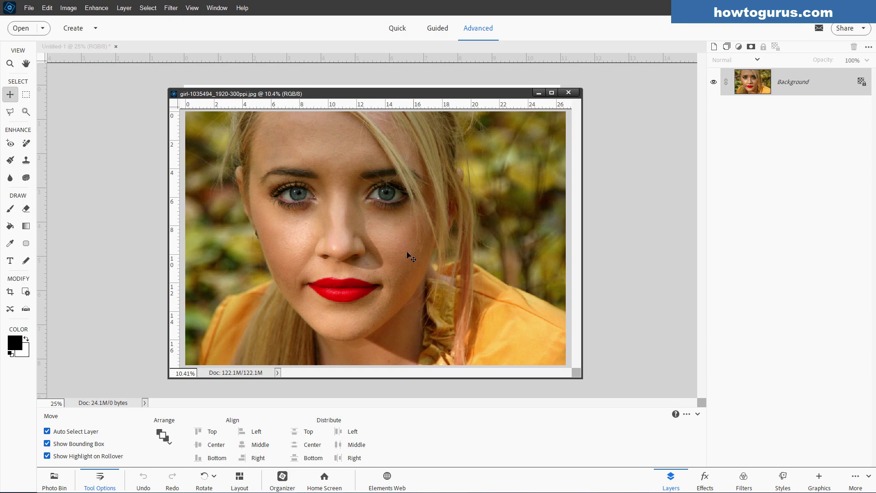
pyautogui.moveTo(324, 104)
pyautogui.mouseDown()
pyautogui.moveTo(529, 187)
pyautogui.moveTo(343, 102)
pyautogui.moveTo(321, 106)
pyautogui.mouseUp()
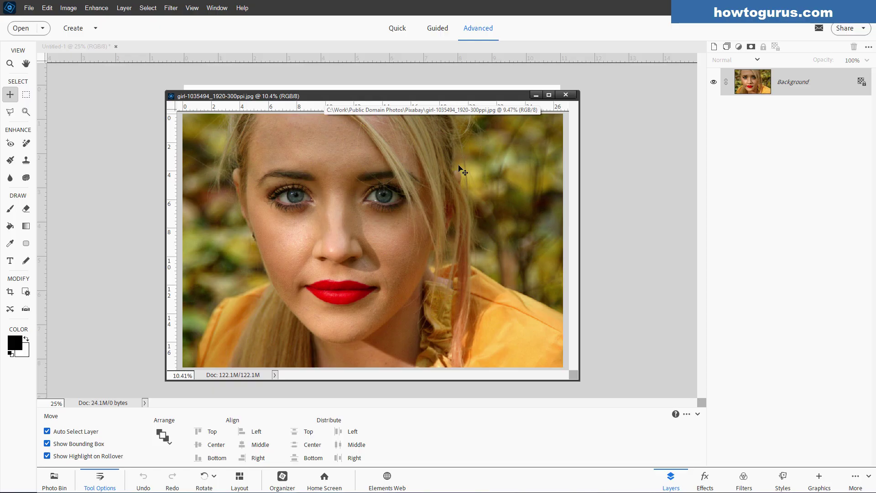
pyautogui.moveTo(382, 97); pyautogui.dragTo(549, 127)
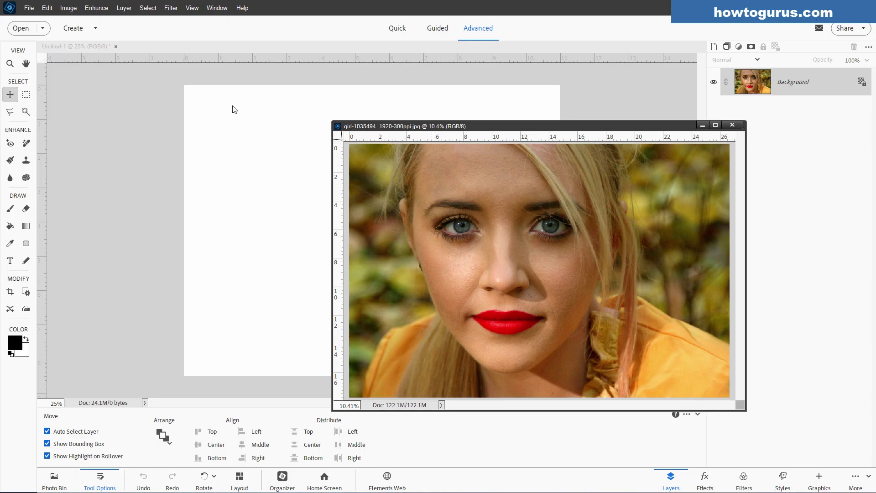
# Copy the 300ppi portrait as Layer 1 and the 72ppi portrait as Layer 2, moving Layer 2 down-right.
pyautogui.moveTo(487, 131); pyautogui.dragTo(574, 151)
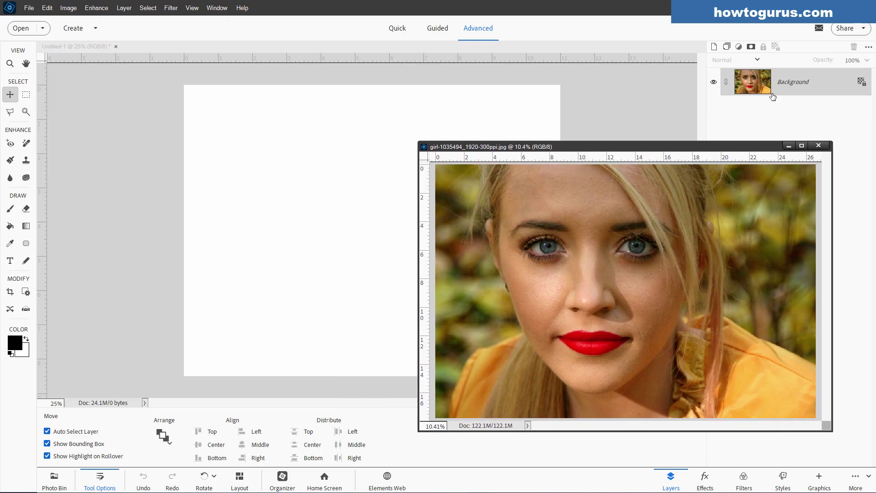
pyautogui.moveTo(772, 96); pyautogui.dragTo(368, 162)
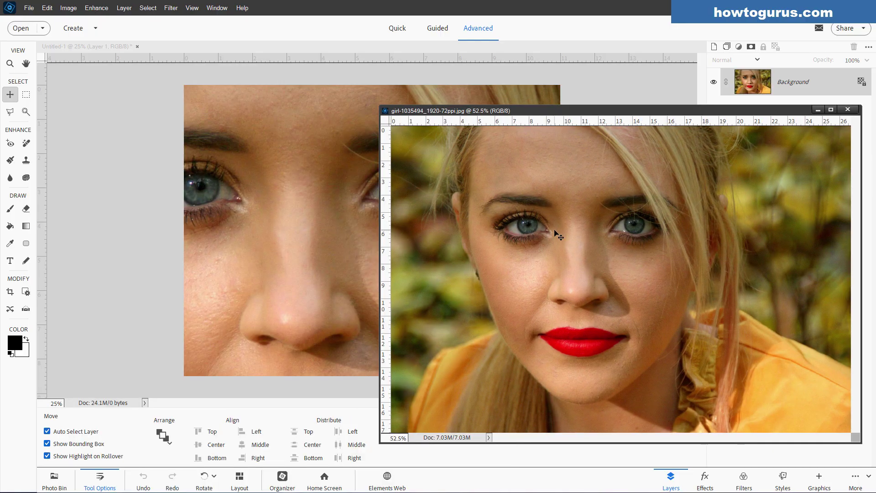
pyautogui.moveTo(750, 89); pyautogui.dragTo(402, 206)
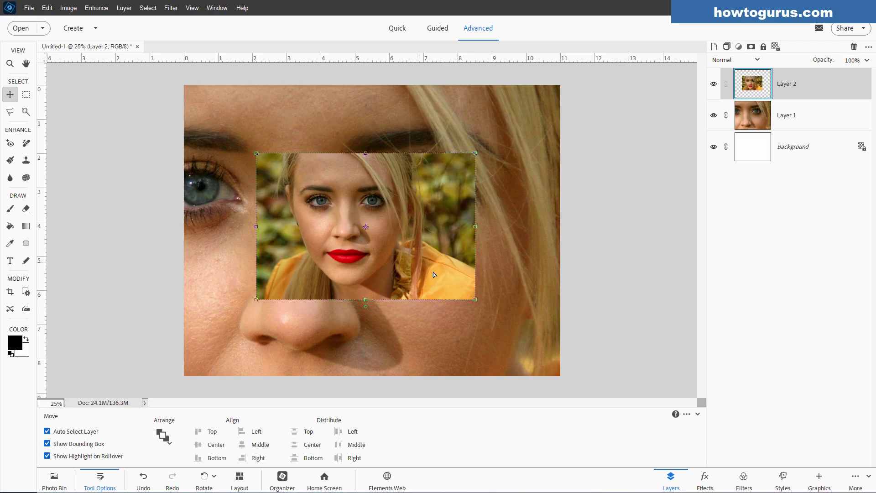
pyautogui.moveTo(433, 272); pyautogui.dragTo(497, 336)
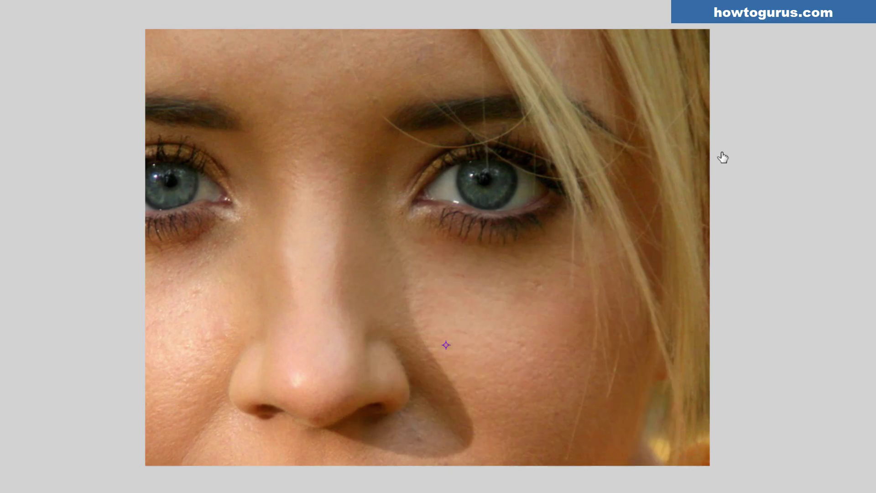
# Scale the close-up Layer 1 down from 12.137 x 8.091 in until it fits inside the page.
pyautogui.hotkey('ctrl', '-')
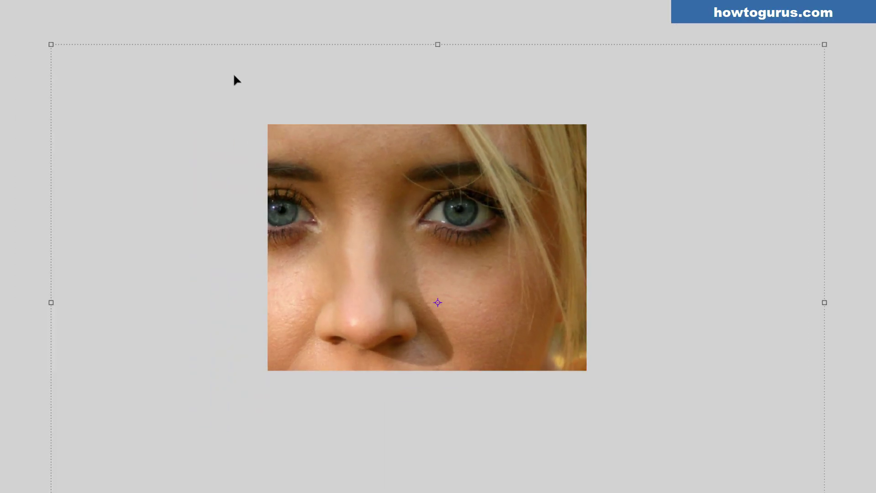
pyautogui.moveTo(52, 46); pyautogui.dragTo(358, 188)
pyautogui.moveTo(746, 453); pyautogui.dragTo(568, 349)
pyautogui.moveTo(500, 266); pyautogui.dragTo(503, 276)
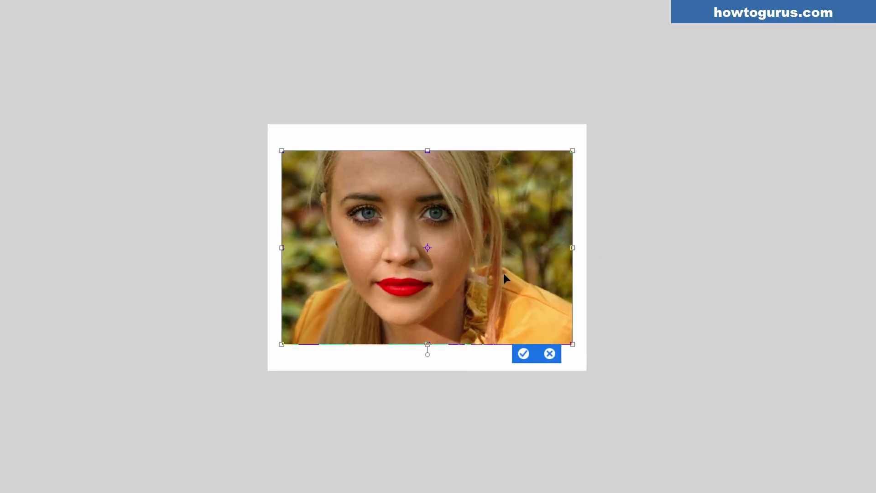
pyautogui.press('Escape')
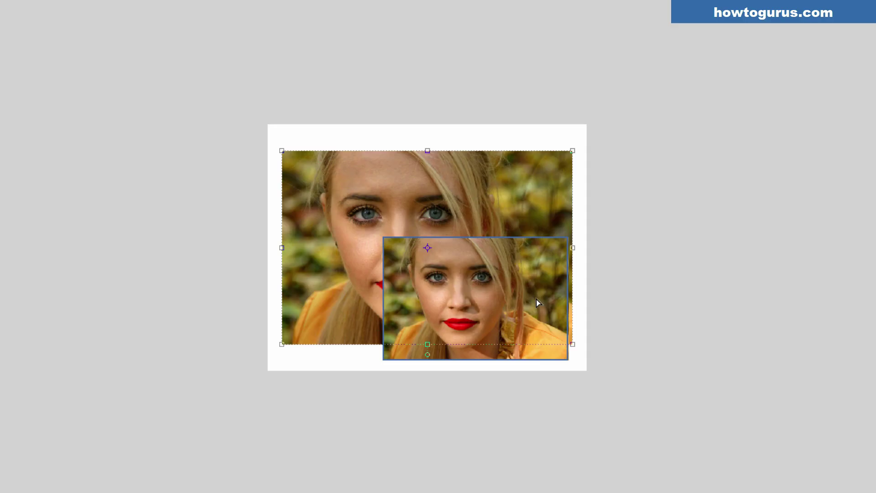
# Hide the small face layer so only the blonde close-up shows.
pyautogui.moveTo(536, 300)
pyautogui.mouseDown()
pyautogui.moveTo(532, 276)
pyautogui.moveTo(535, 303)
pyautogui.mouseUp()
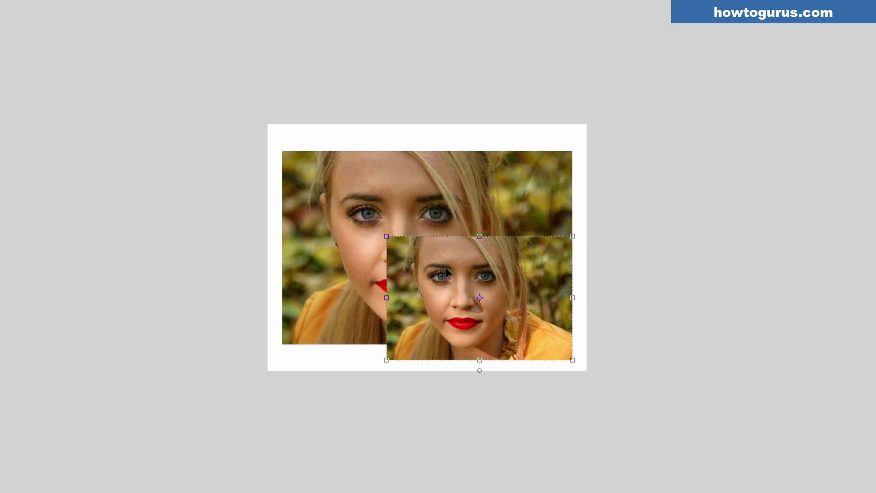
pyautogui.hotkey('ctrl', 'z')
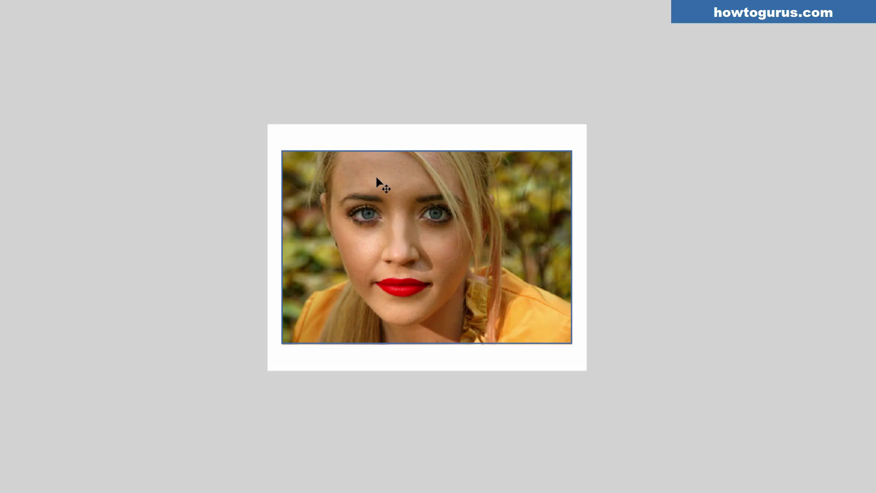
pyautogui.scroll(2, 456, 248)
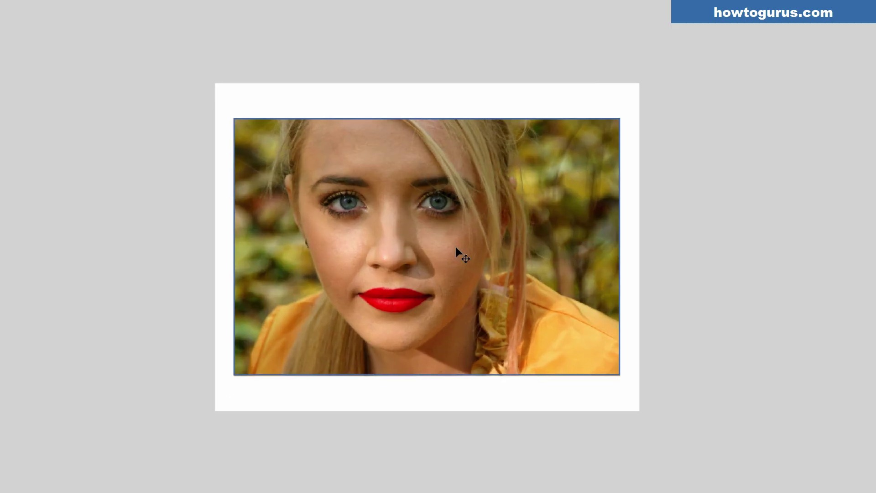
pyautogui.scroll(3, 456, 248)
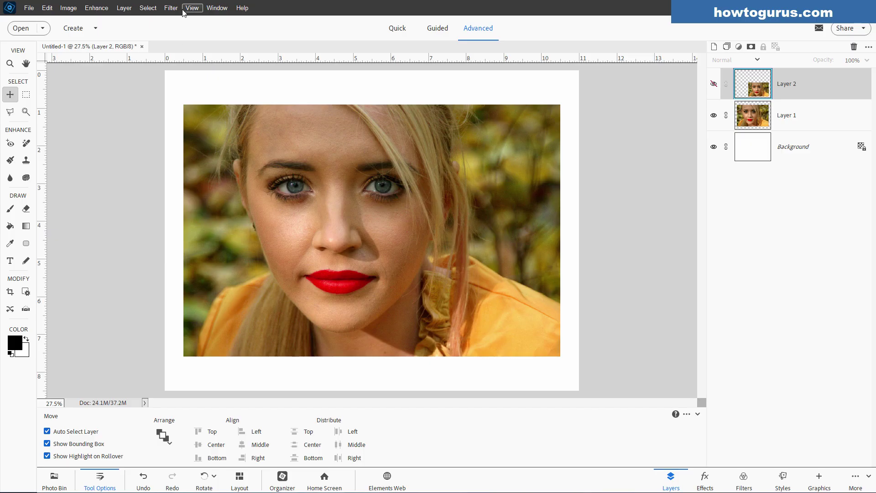
# Turn on the canvas grid and scale the large portrait layer to 90.54%.
pyautogui.click(170, 8)
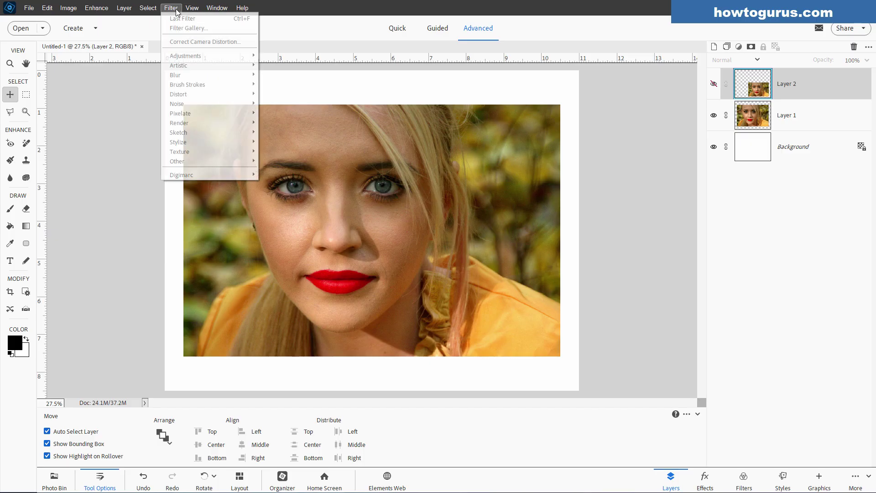
pyautogui.press('Escape')
pyautogui.hotkey('ctrl', "'")
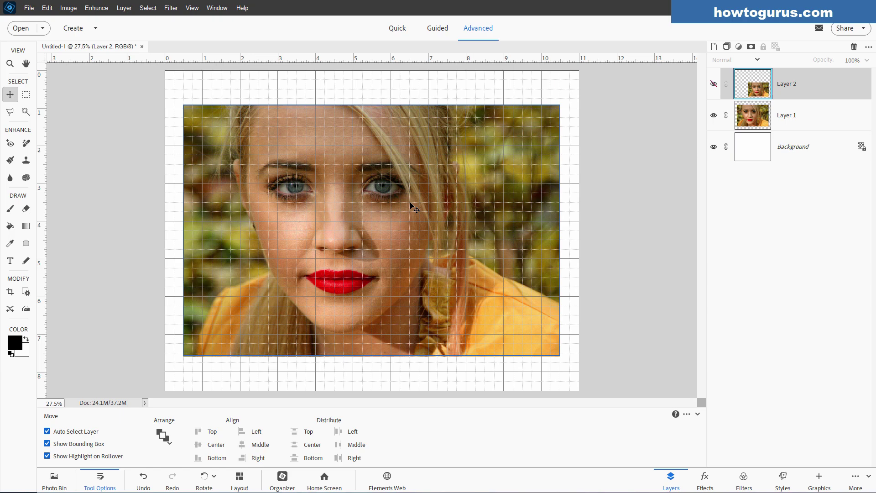
pyautogui.moveTo(260, 202)
pyautogui.mouseDown()
pyautogui.moveTo(286, 209)
pyautogui.moveTo(272, 195)
pyautogui.mouseUp()
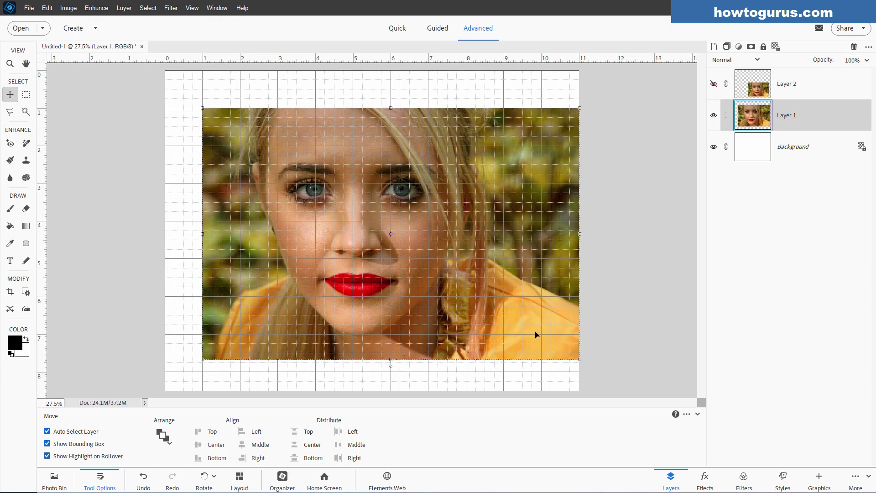
pyautogui.moveTo(579, 359); pyautogui.dragTo(541, 334)
pyautogui.click(509, 340)
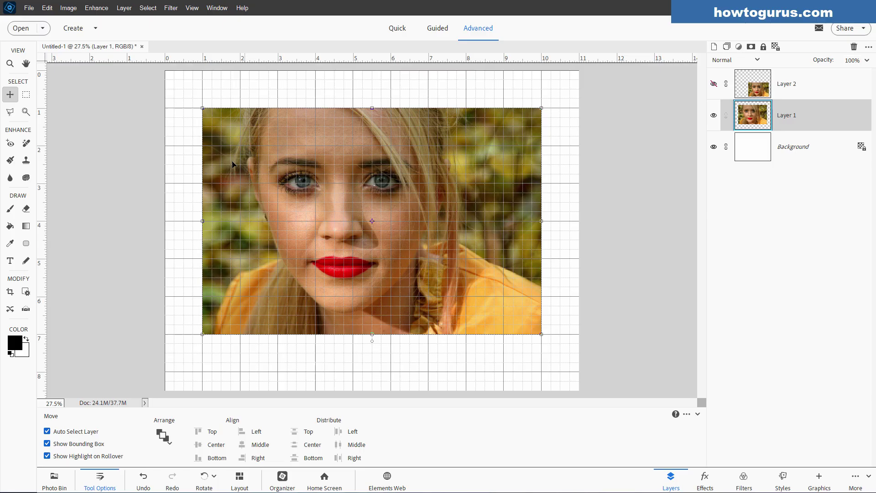
pyautogui.scroll(1, 289, 136)
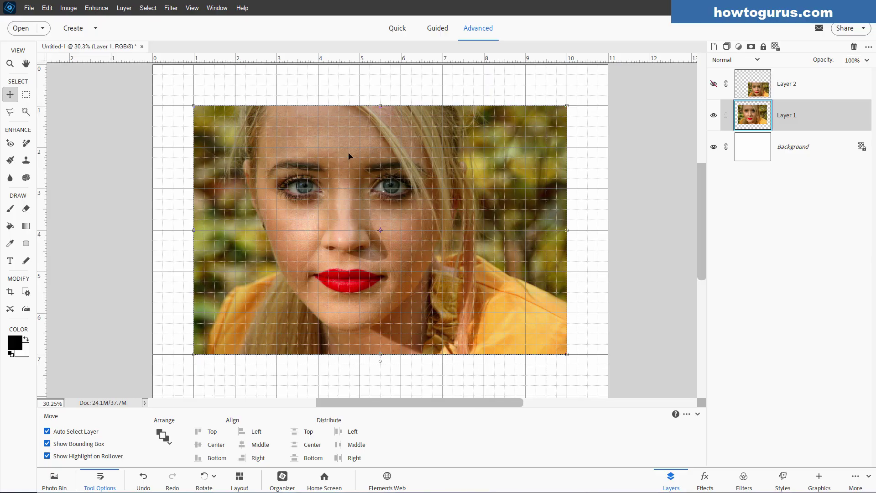
# Show Layer 2 again and place its portrait at the lower right of the close-up.
pyautogui.click(714, 83)
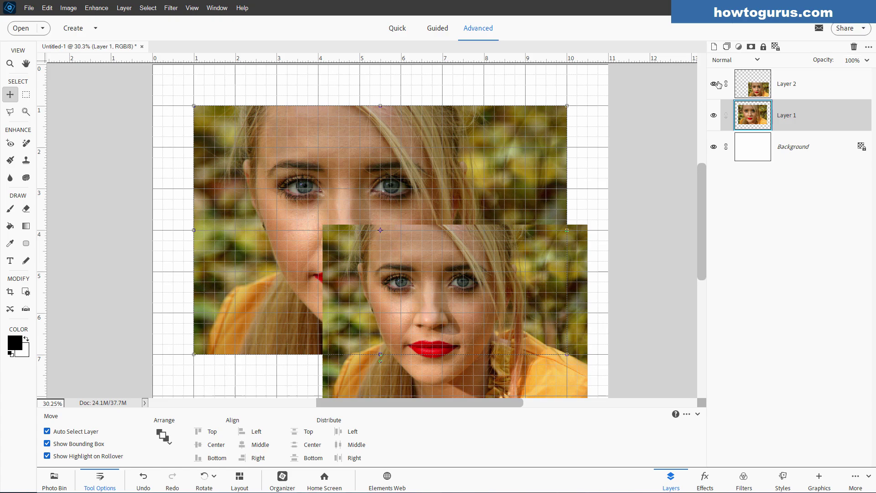
pyautogui.moveTo(441, 303); pyautogui.dragTo(233, 111)
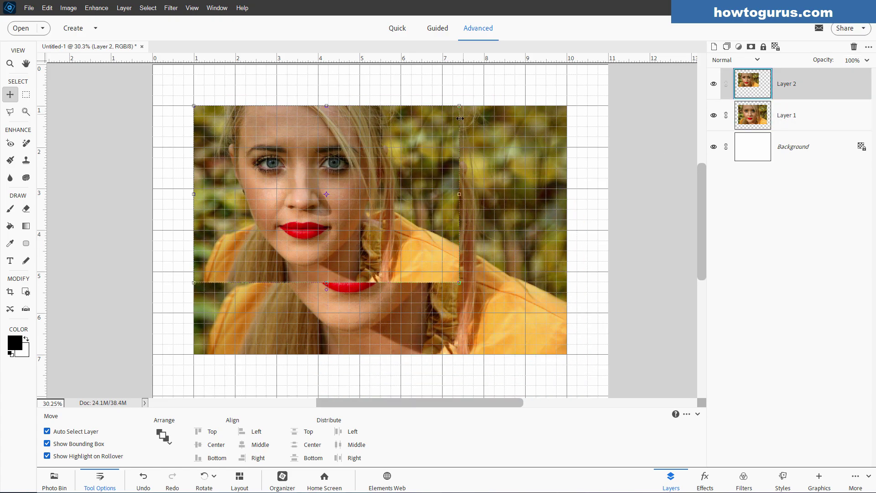
pyautogui.moveTo(383, 194); pyautogui.dragTo(512, 296)
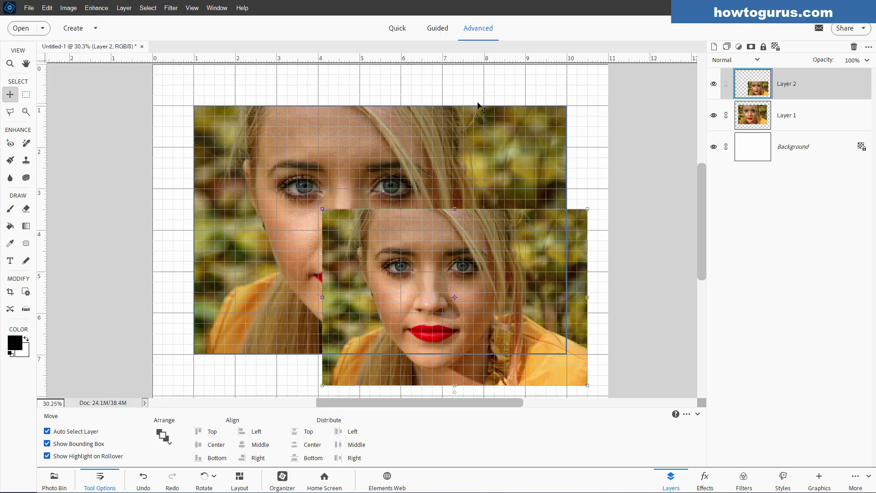
pyautogui.click(192, 8)
pyautogui.click(213, 94)
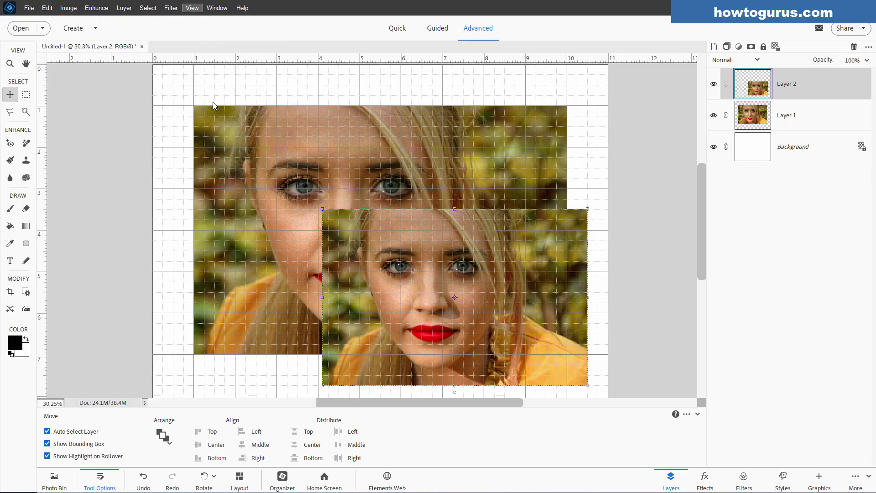
pyautogui.hotkey('ctrl', 'z')
pyautogui.hotkey('ctrl', 'z')
pyautogui.hotkey('ctrl', 'z')
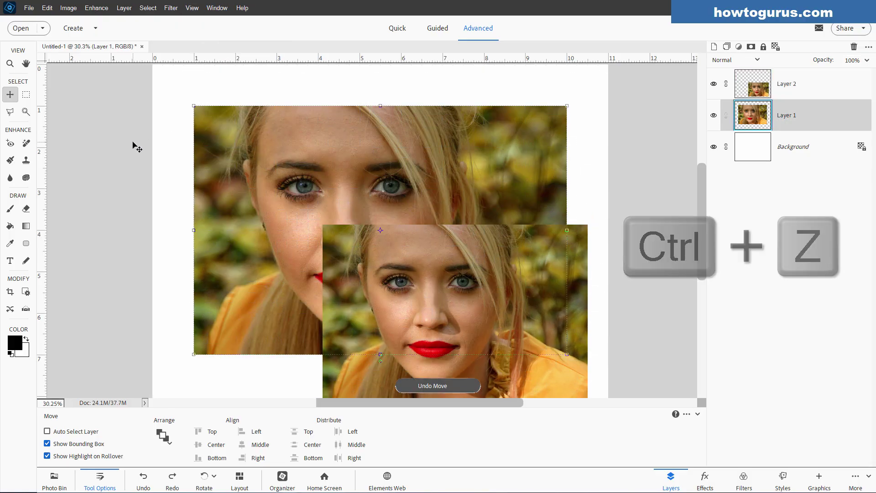
pyautogui.hotkey('ctrl', 'z')
pyautogui.hotkey('ctrl', 'z')
pyautogui.hotkey('ctrl', 'z')
pyautogui.hotkey('ctrl', 'z')
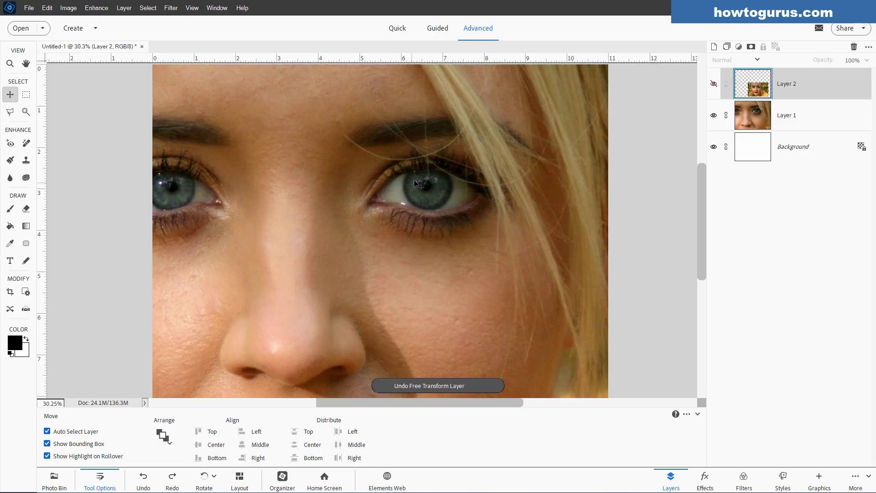
pyautogui.click(713, 83)
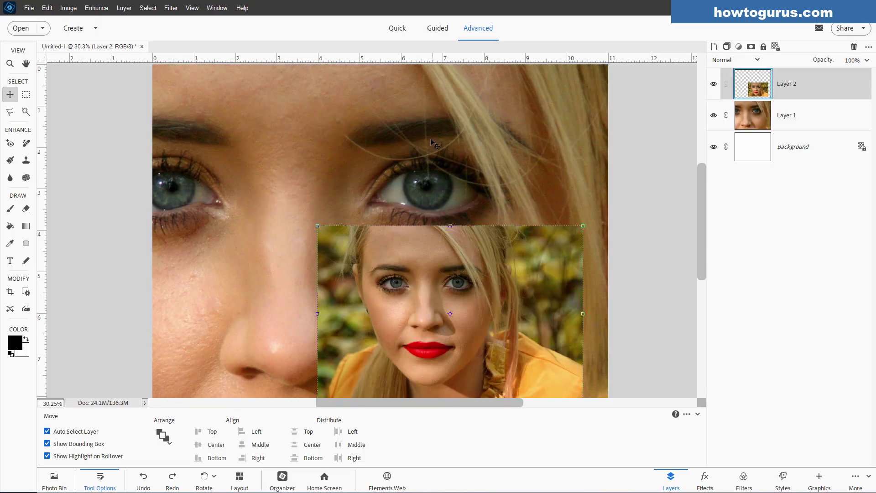
pyautogui.click(714, 84)
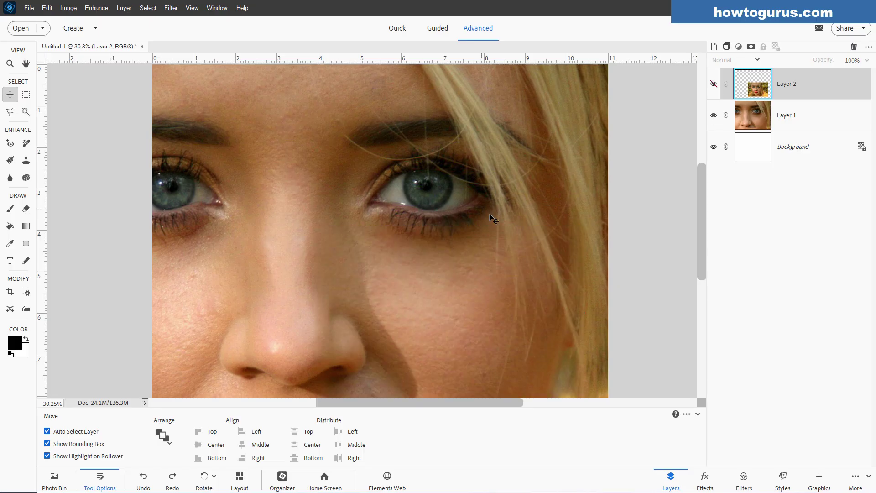
pyautogui.click(11, 65)
pyautogui.click(354, 202)
pyautogui.click(354, 199)
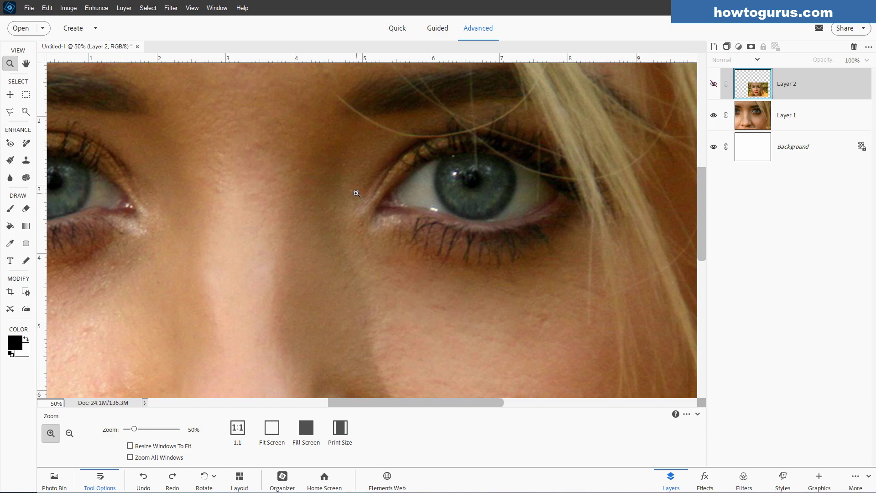
pyautogui.click(355, 196)
pyautogui.click(356, 193)
pyautogui.click(367, 191)
pyautogui.click(379, 190)
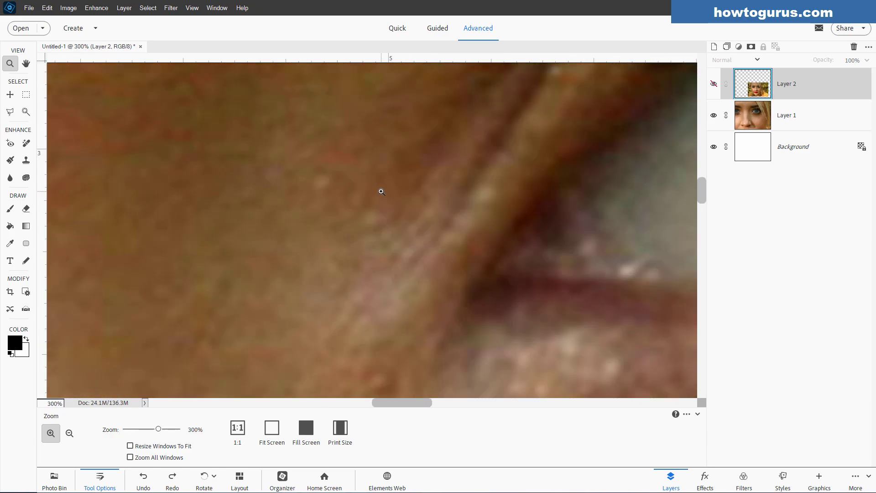
pyautogui.click(407, 195)
pyautogui.click(422, 202)
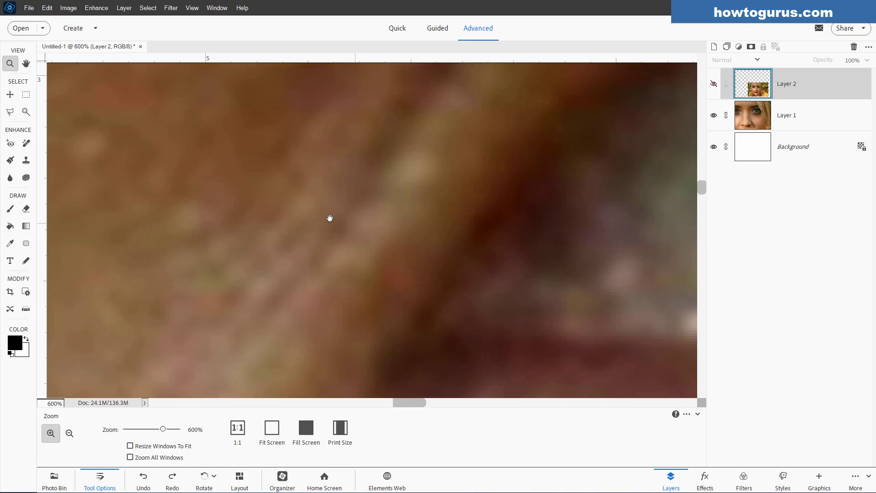
pyautogui.click(354, 236)
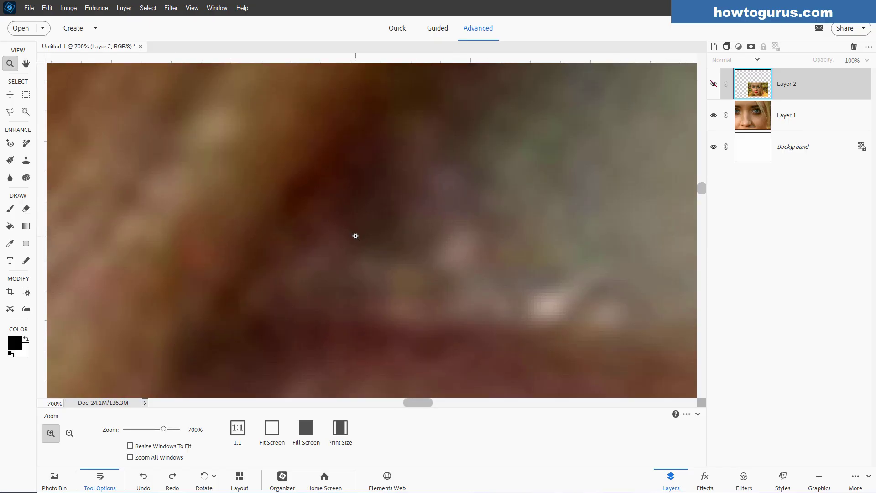
pyautogui.click(355, 236)
pyautogui.click(355, 236)
pyautogui.click(356, 236)
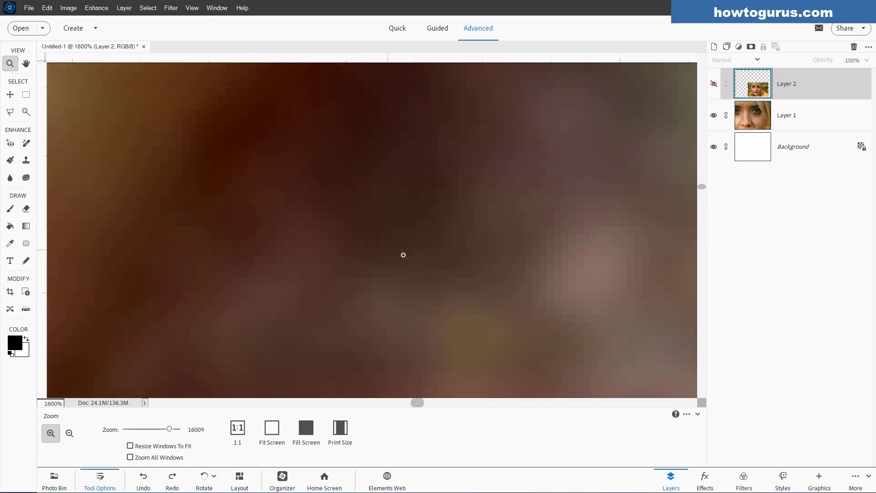
pyautogui.moveTo(403, 255); pyautogui.dragTo(360, 209)
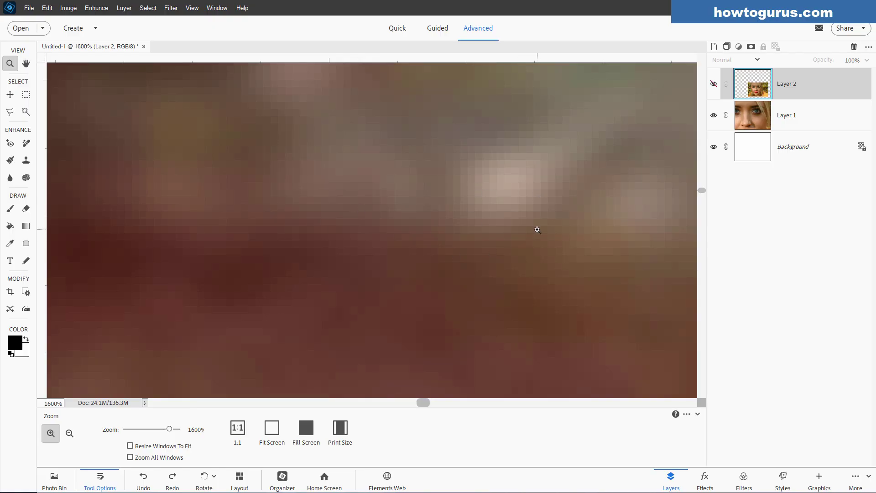
pyautogui.click(456, 203)
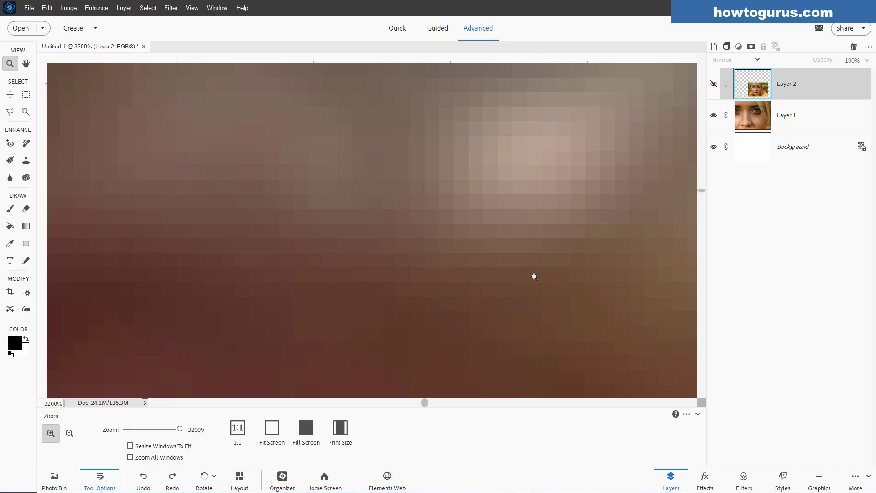
pyautogui.scroll(-10, 489, 211)
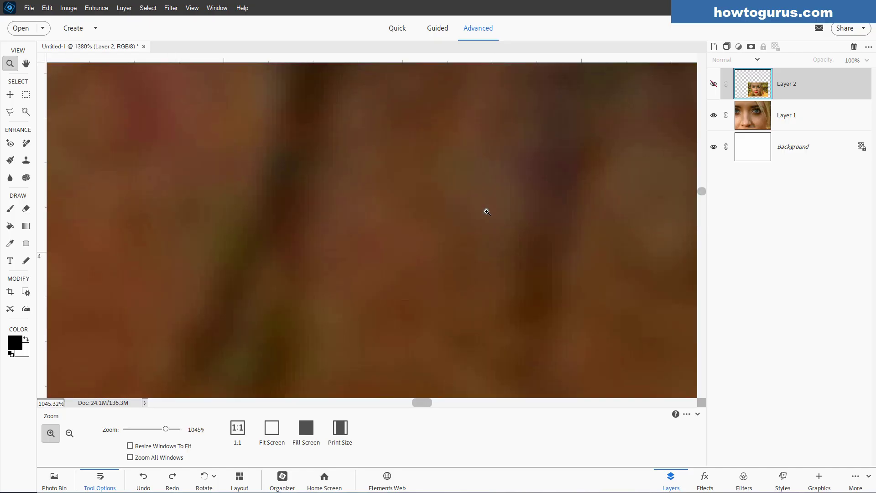
pyautogui.scroll(-10, 486, 212)
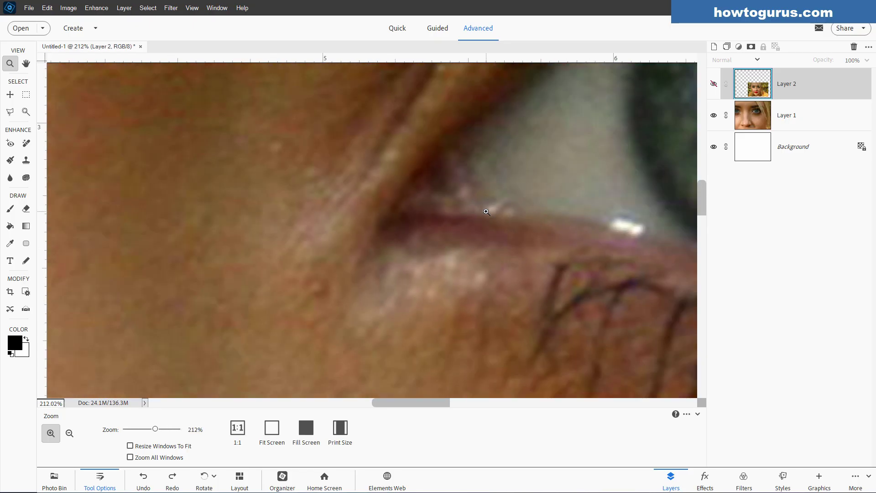
pyautogui.scroll(-5, 486, 213)
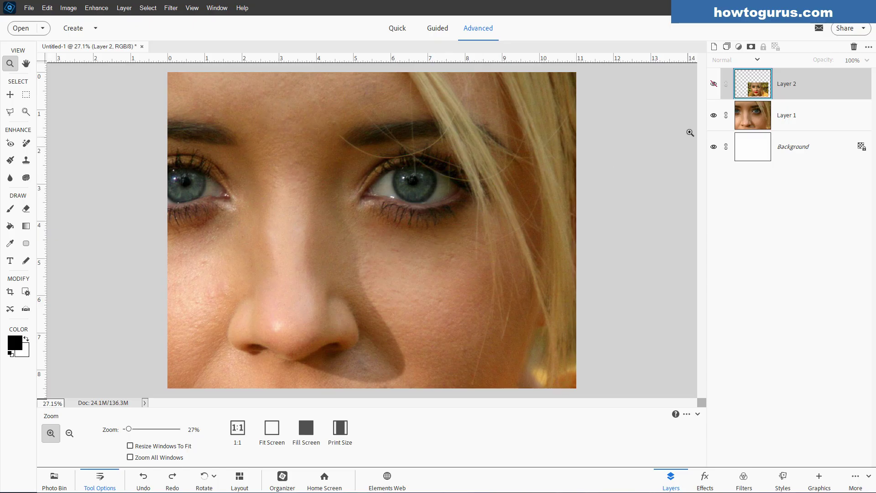
# Hide Layer 1, show Layer 2's red-lipped portrait, and zoom in on its eyes before zooming back out.
pyautogui.click(713, 115)
pyautogui.click(714, 84)
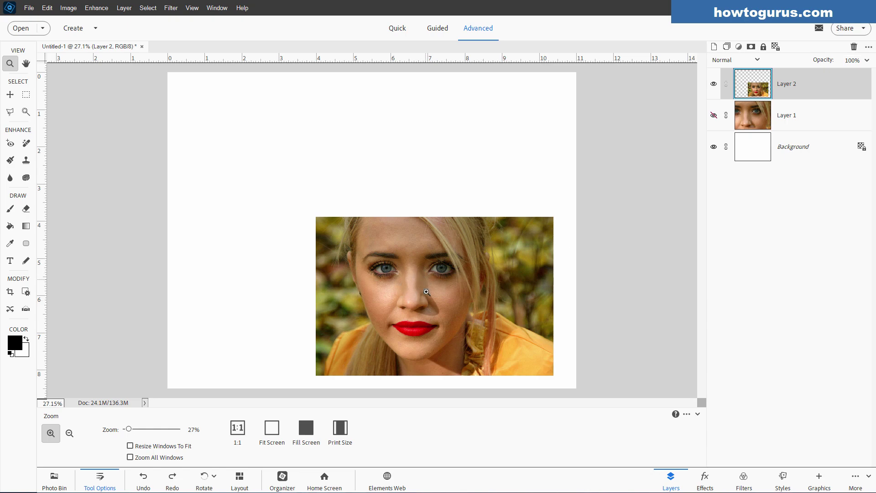
pyautogui.moveTo(386, 287); pyautogui.dragTo(387, 197)
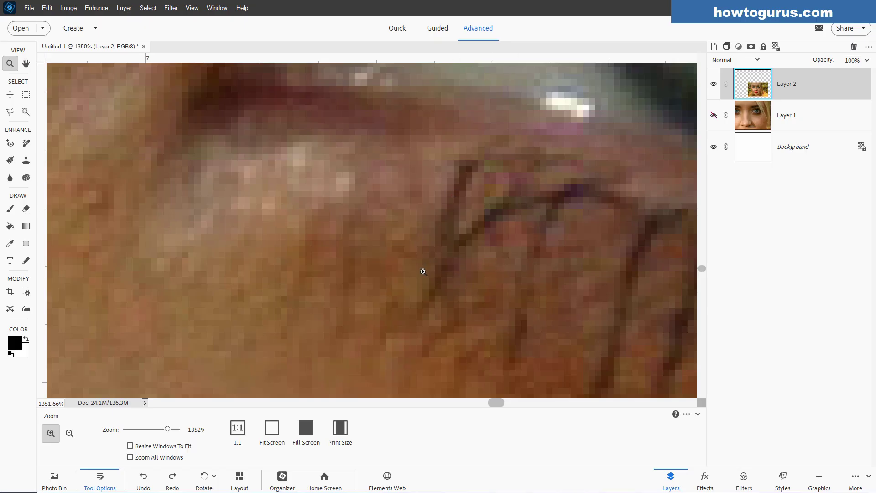
pyautogui.scroll(-1, 479, 288)
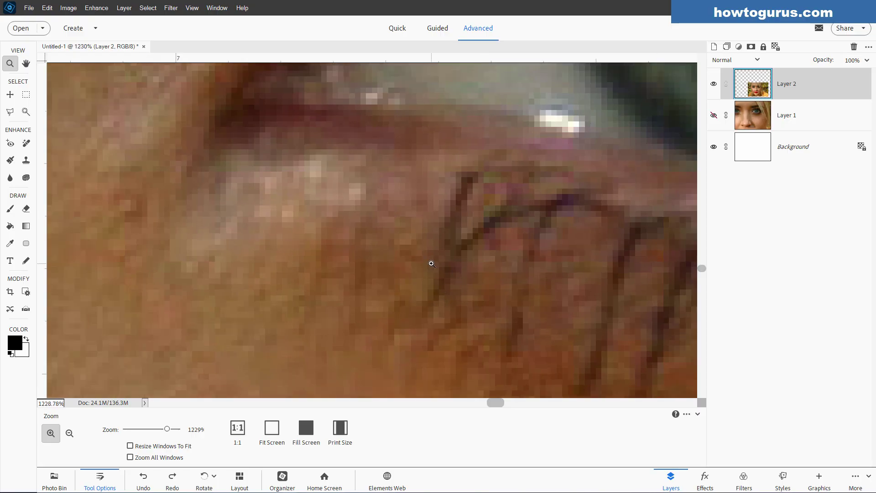
pyautogui.scroll(-12, 431, 263)
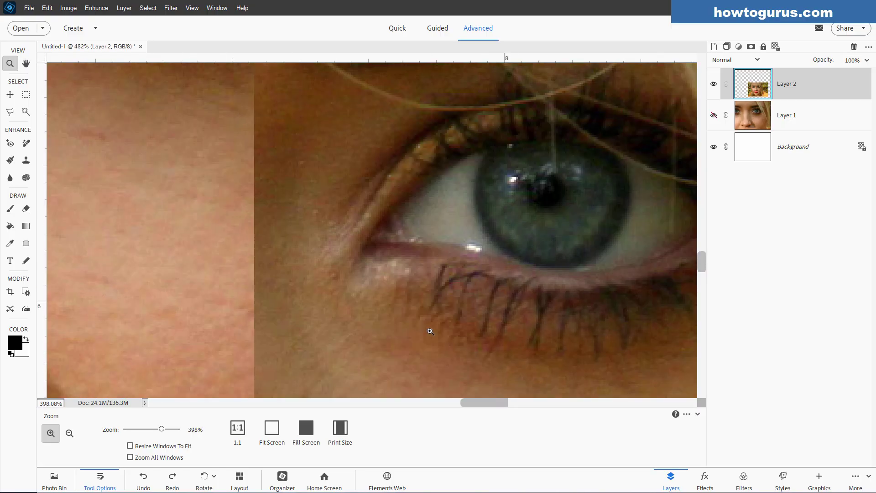
pyautogui.scroll(-20, 430, 331)
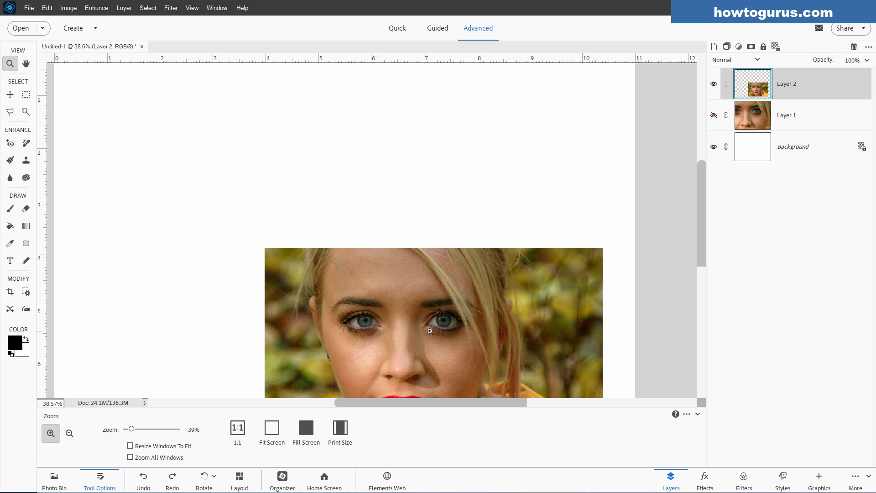
pyautogui.scroll(-5, 430, 331)
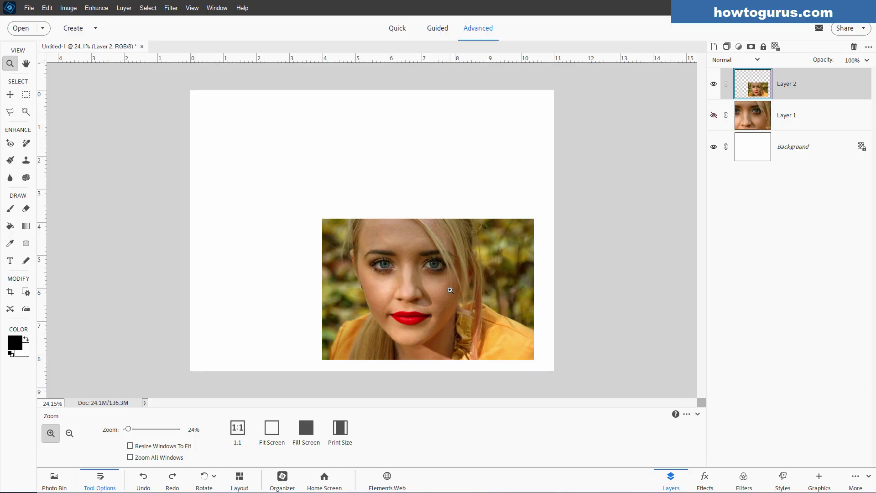
# Select the Move tool, hide Layer 2 and show Layer 1.
pyautogui.click(10, 95)
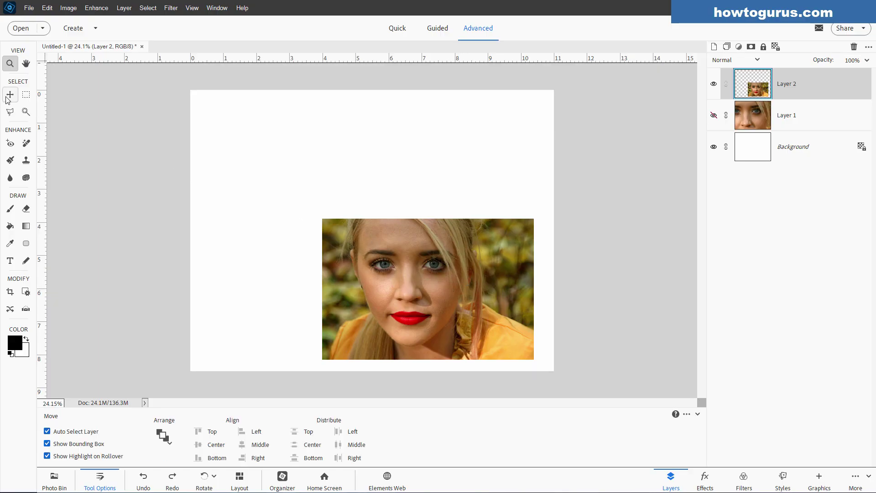
pyautogui.click(713, 84)
pyautogui.click(713, 115)
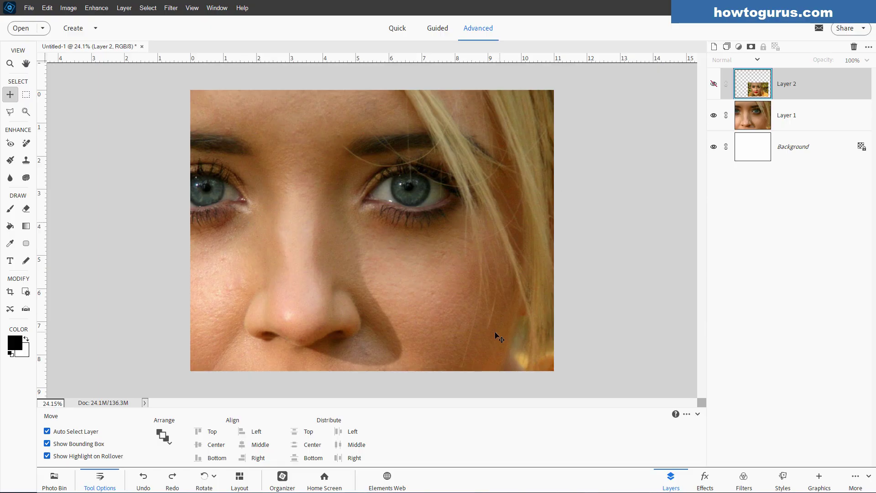
# Scale Layer 1 down from 56.66% to fit inside the page, commit, and nudge it into place.
pyautogui.scroll(-3, 444, 314)
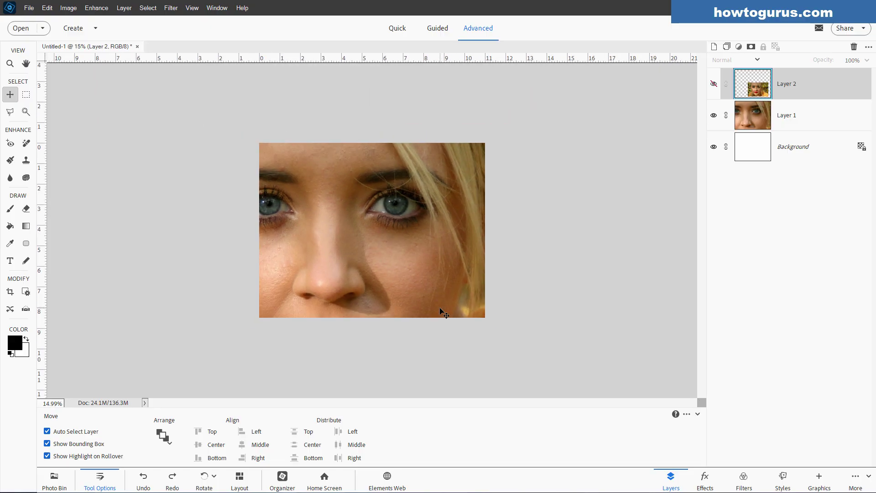
pyautogui.click(323, 270)
pyautogui.scroll(-1, 324, 270)
pyautogui.moveTo(133, 97); pyautogui.dragTo(325, 188)
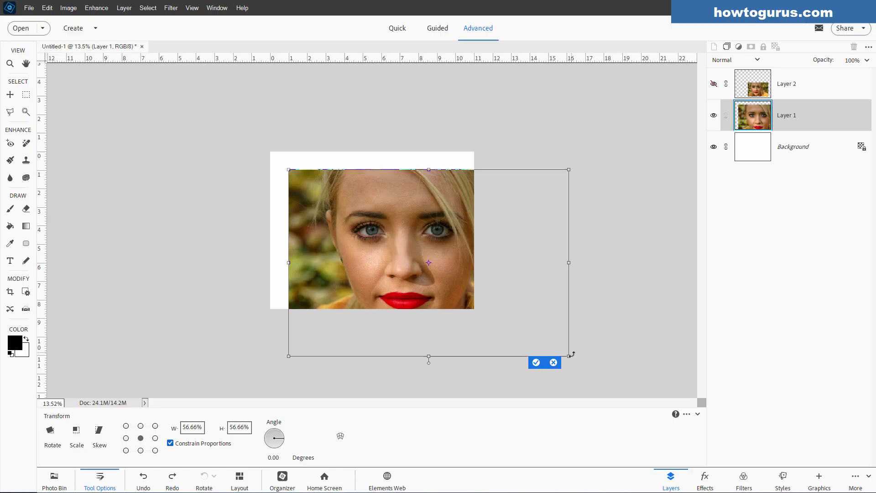
pyautogui.moveTo(570, 356); pyautogui.dragTo(462, 284)
pyautogui.click(423, 289)
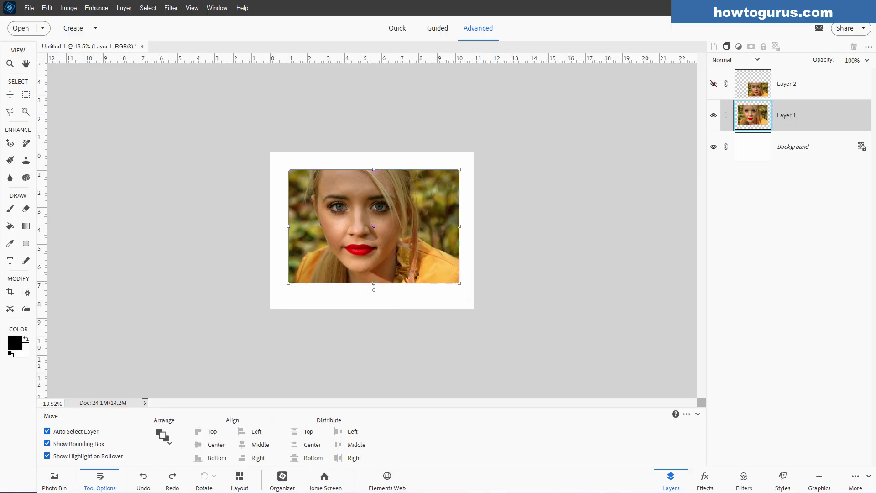
pyautogui.moveTo(412, 269); pyautogui.dragTo(409, 273)
pyautogui.scroll(4, 401, 252)
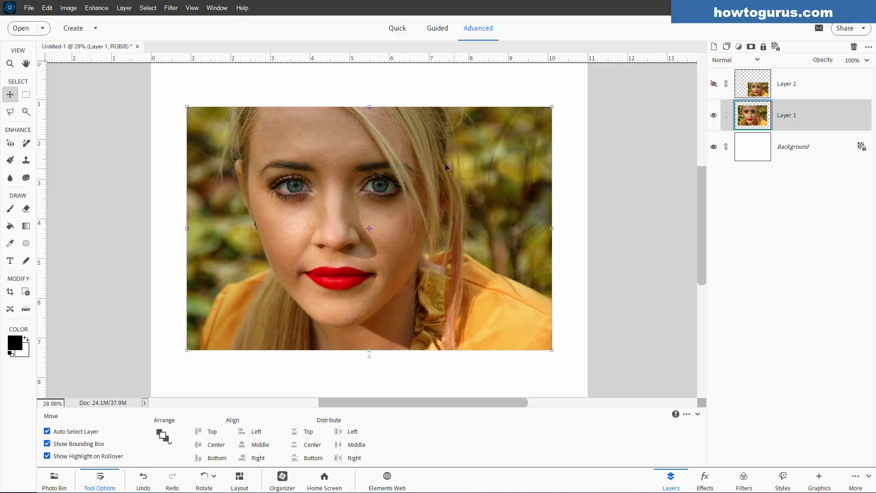
pyautogui.scroll(-5, 497, 187)
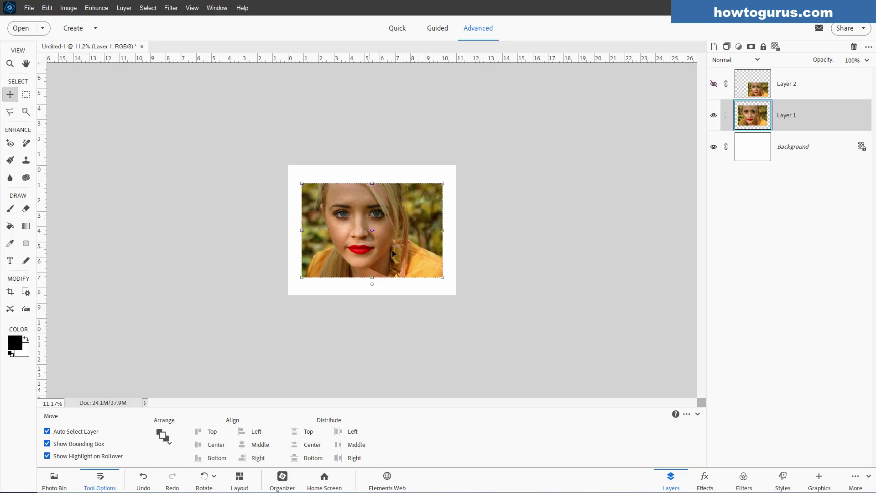
pyautogui.click(713, 84)
pyautogui.click(713, 84)
# Undo the last Layer 1 change and duplicate Layer 1 as Layer 1 copy.
pyautogui.hotkey('ctrl', 'z')
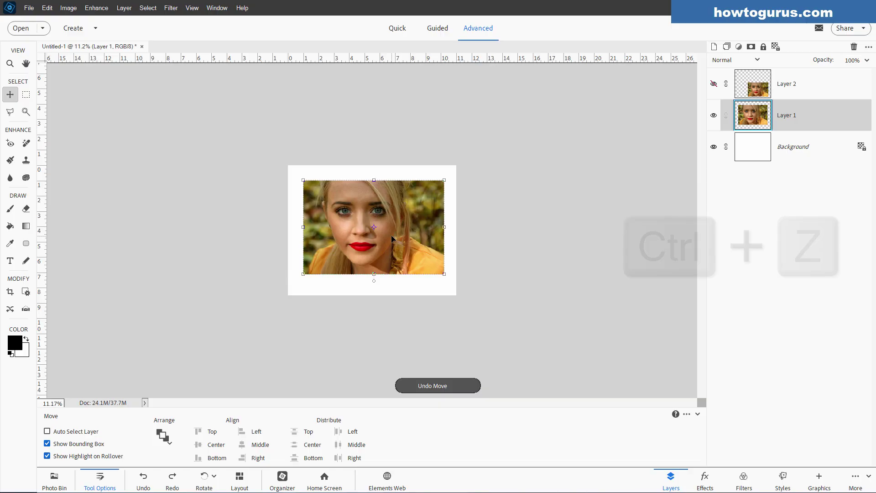
pyautogui.click(786, 117)
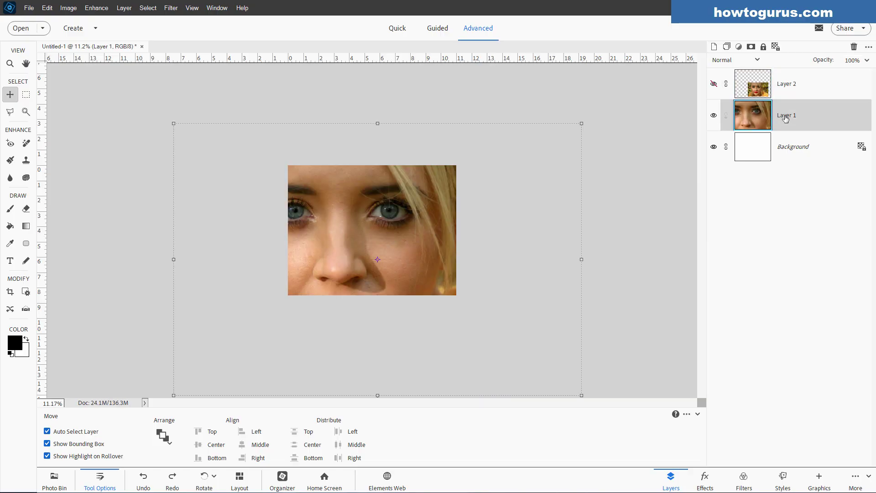
pyautogui.rightClick(783, 116)
pyautogui.click(803, 153)
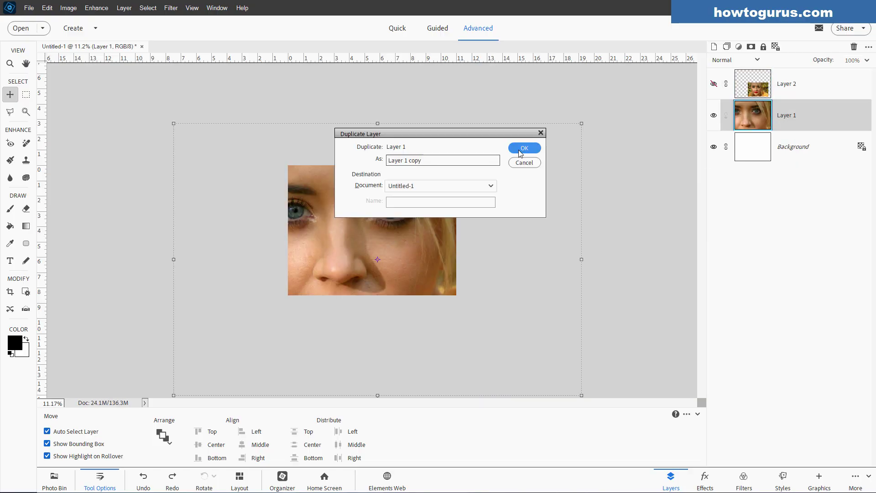
pyautogui.click(524, 148)
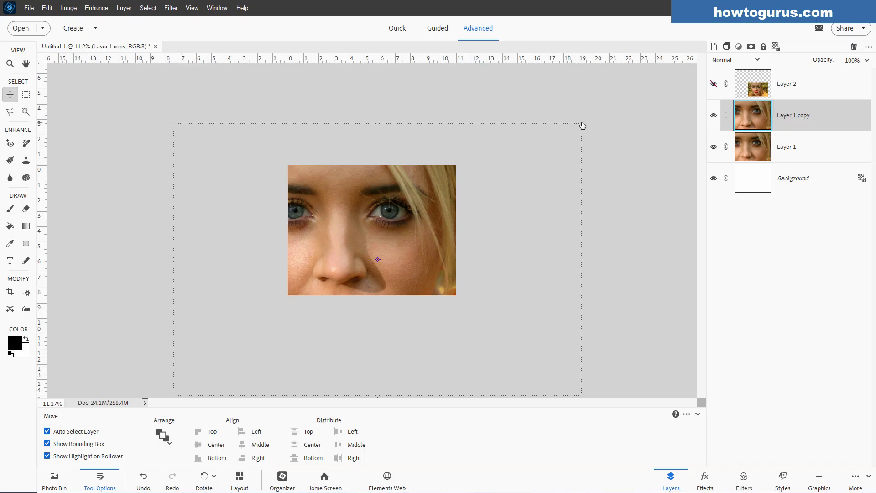
# Scale Layer 1 copy to 31.47%, apply the transform, and move it left into place.
pyautogui.moveTo(582, 125); pyautogui.dragTo(348, 276)
pyautogui.moveTo(313, 325); pyautogui.dragTo(433, 241)
pyautogui.moveTo(465, 193); pyautogui.dragTo(440, 239)
pyautogui.moveTo(415, 297); pyautogui.dragTo(447, 303)
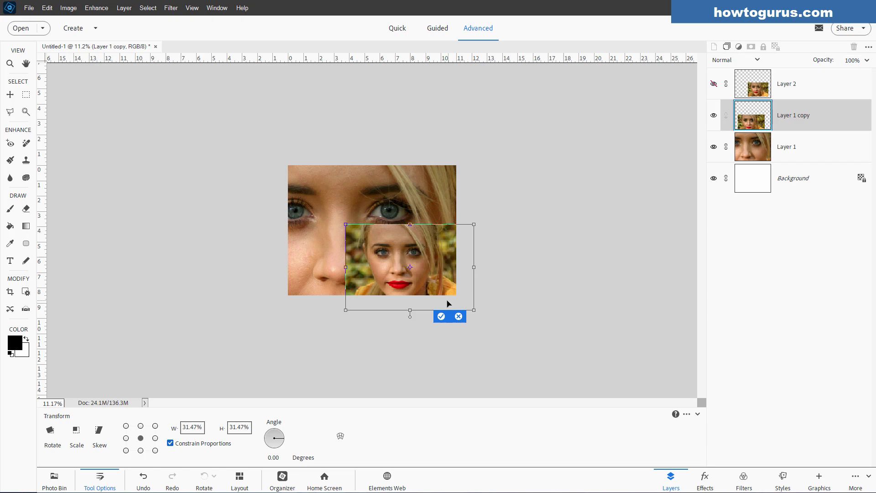
pyautogui.click(441, 317)
pyautogui.scroll(3, 381, 255)
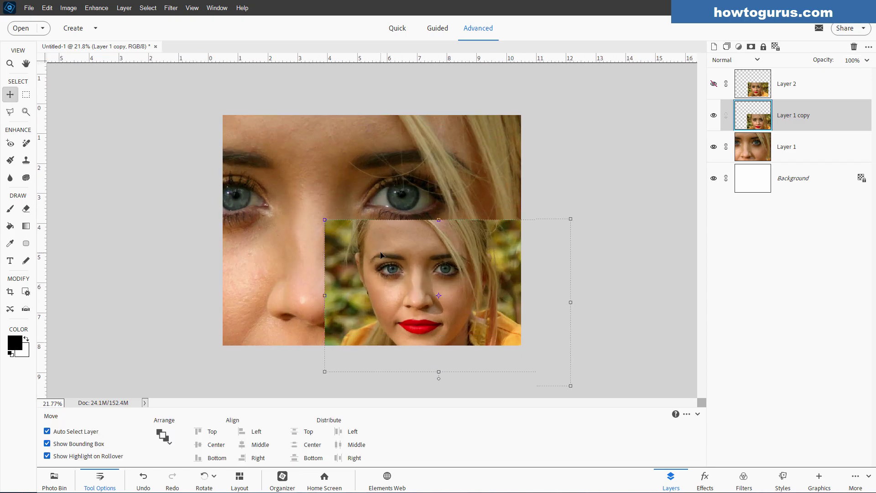
pyautogui.scroll(2, 381, 255)
pyautogui.moveTo(489, 273); pyautogui.dragTo(395, 269)
pyautogui.scroll(2, 460, 206)
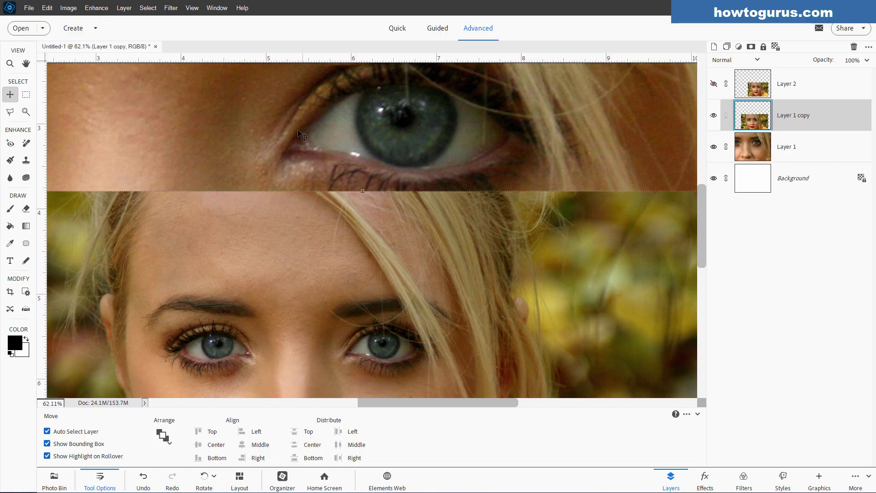
pyautogui.scroll(-4, 420, 265)
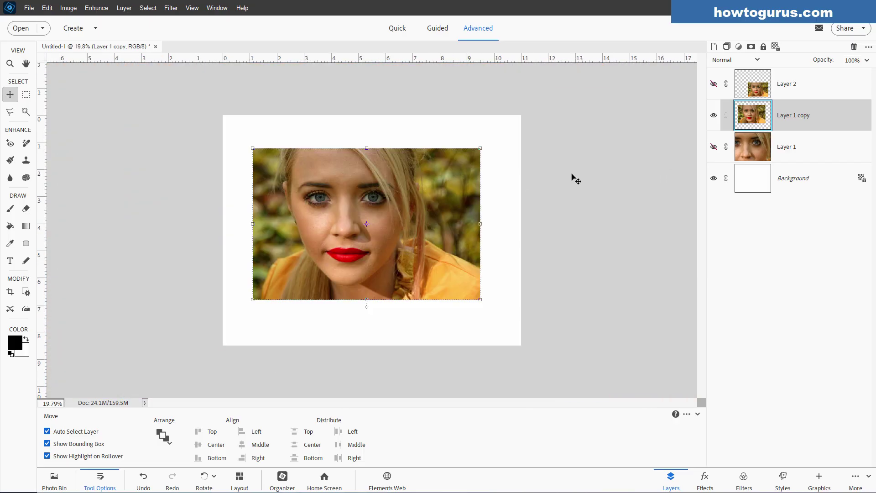
# Show Layer 1 and drag the Layer 1 copy portrait slightly right over the large face.
pyautogui.click(713, 146)
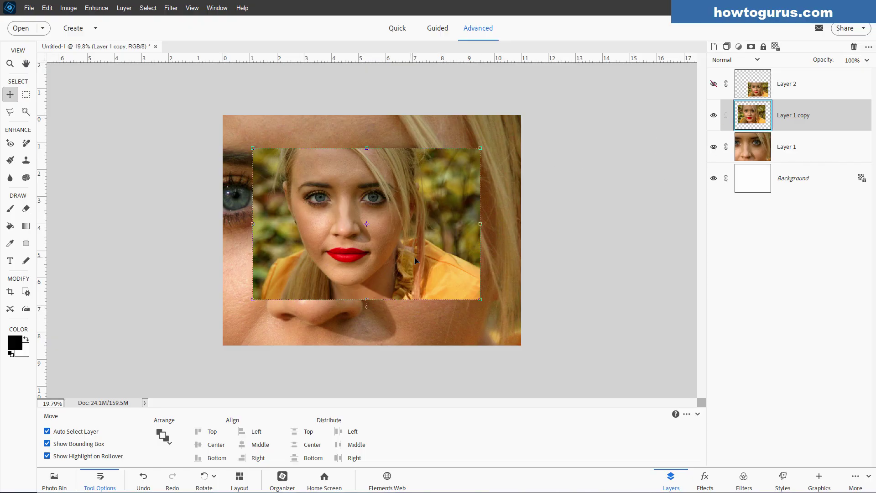
pyautogui.moveTo(415, 260); pyautogui.dragTo(448, 257)
pyautogui.scroll(2, 448, 257)
pyautogui.scroll(-4, 447, 257)
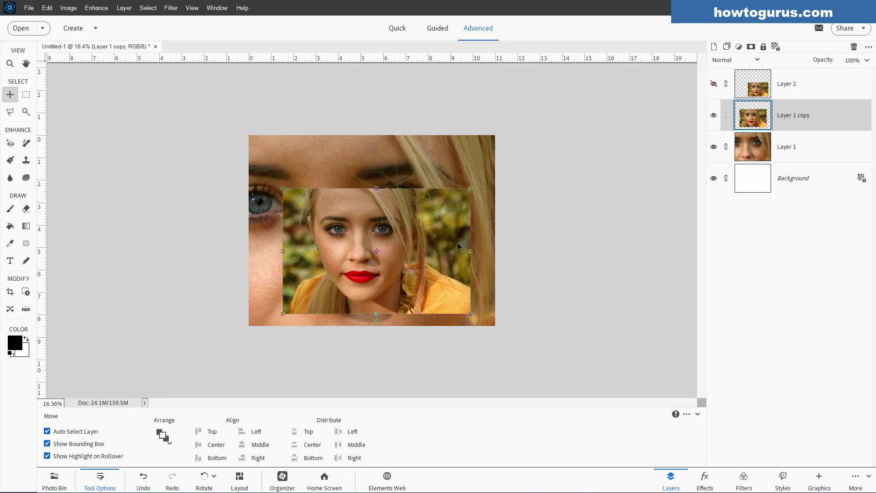
# Switch between Layer 1 and Layer 1 copy, leaving both hidden over the white Background.
pyautogui.click(681, 182)
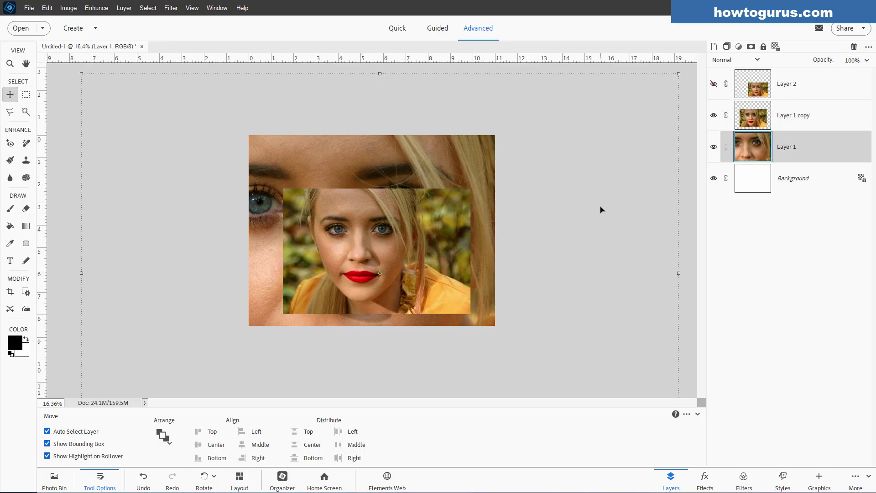
pyautogui.scroll(-1, 601, 209)
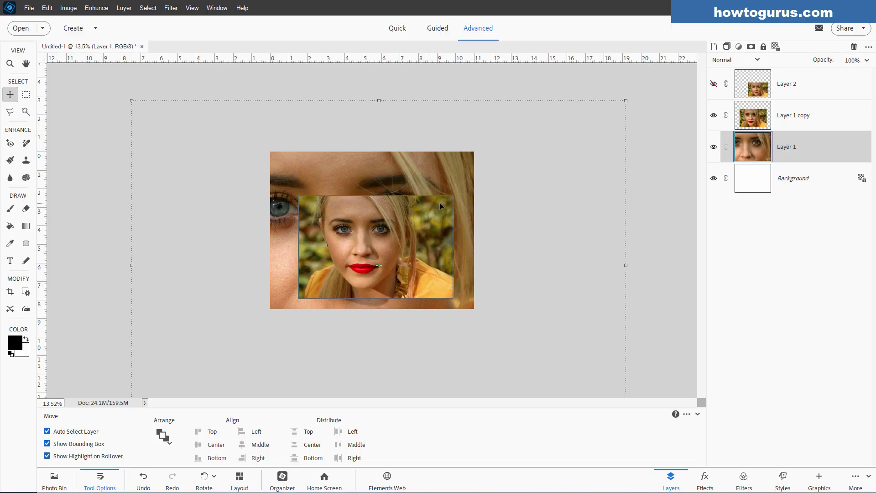
pyautogui.click(402, 206)
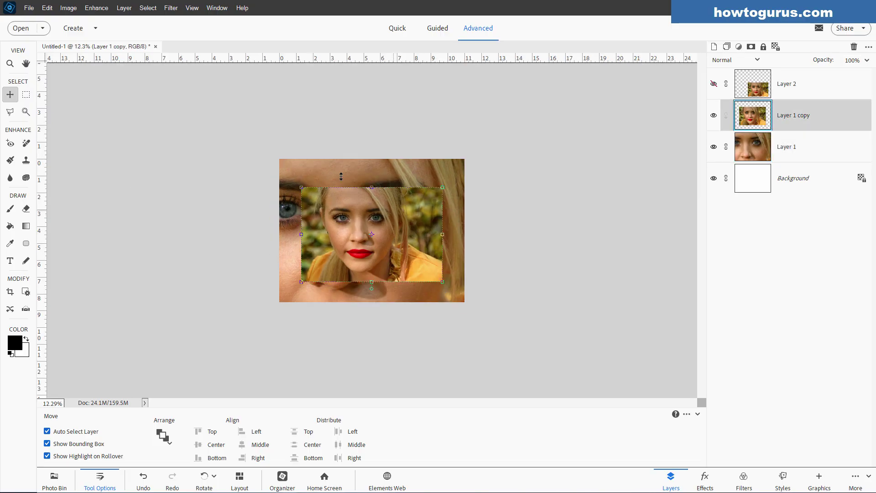
pyautogui.click(757, 162)
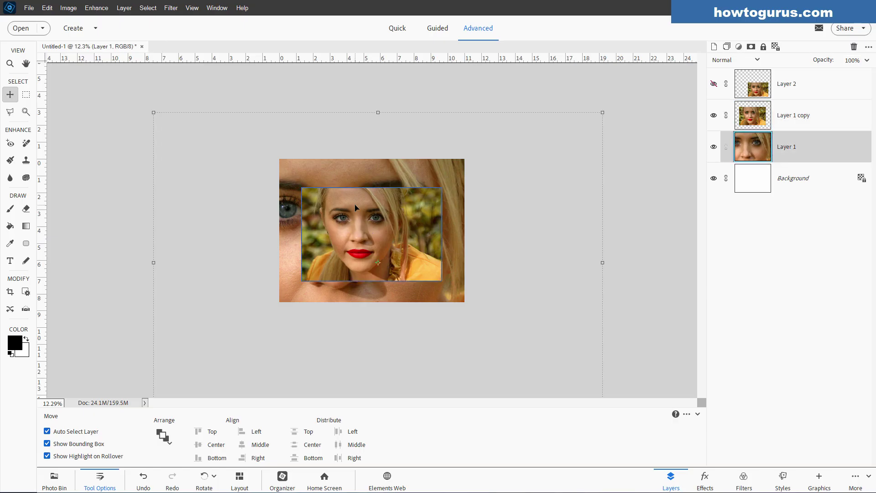
pyautogui.scroll(6, 354, 236)
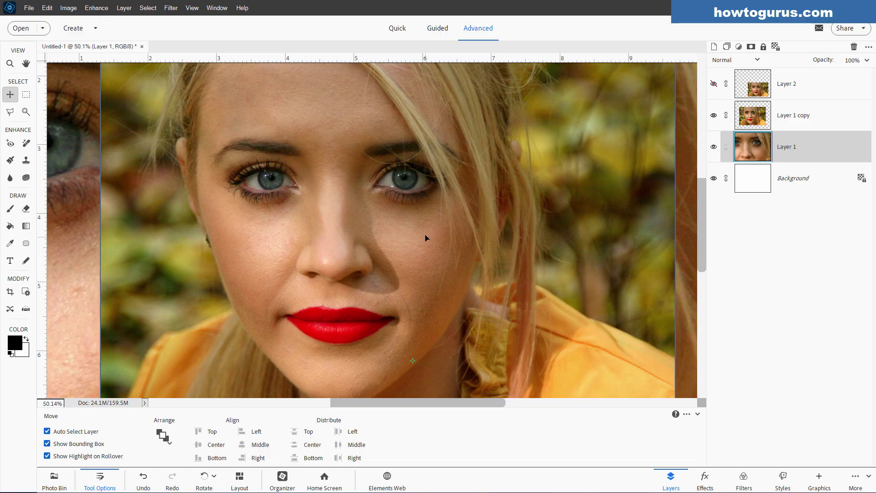
pyautogui.scroll(-5, 424, 234)
# Hide Layer 1 and its copy, show Layer 2, then move it top-left and enlarge it.
pyautogui.click(713, 147)
pyautogui.click(714, 115)
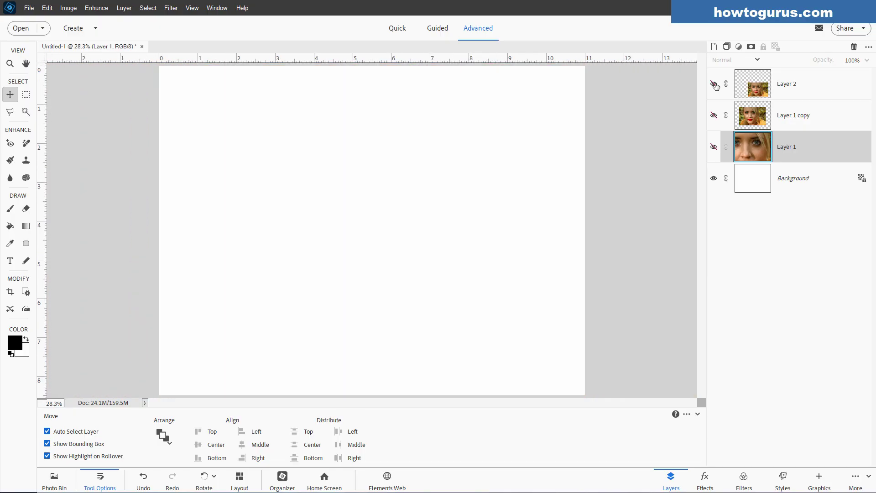
pyautogui.click(713, 84)
pyautogui.moveTo(456, 276); pyautogui.dragTo(328, 144)
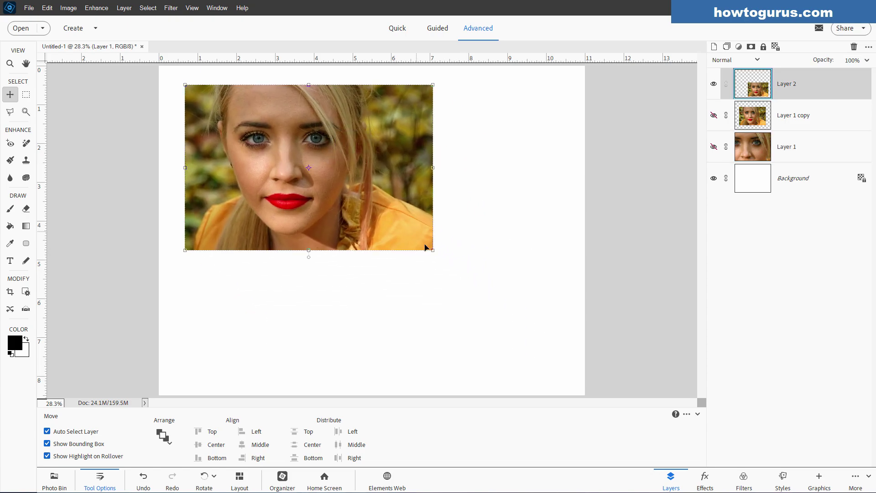
pyautogui.moveTo(433, 250); pyautogui.dragTo(489, 345)
pyautogui.press('Return')
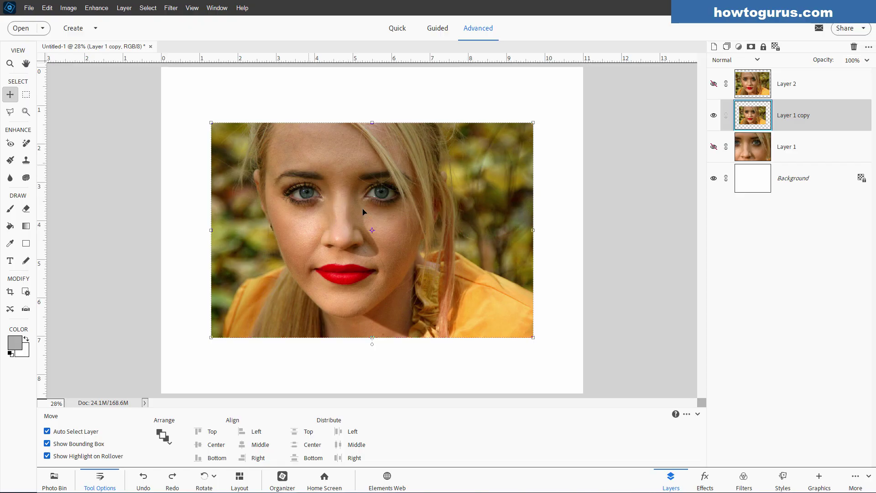
# Scale Layer 1 copy to 25%, up to 406%, down to 7.07%, then back up large, committing each.
pyautogui.moveTo(534, 338); pyautogui.dragTo(249, 127)
pyautogui.click(267, 193)
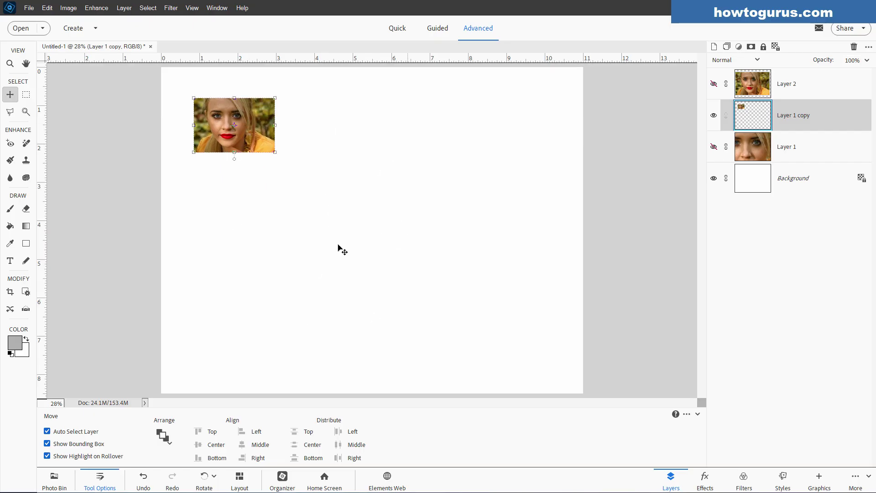
pyautogui.moveTo(274, 152); pyautogui.dragTo(218, 114)
pyautogui.click(491, 325)
pyautogui.press('Return')
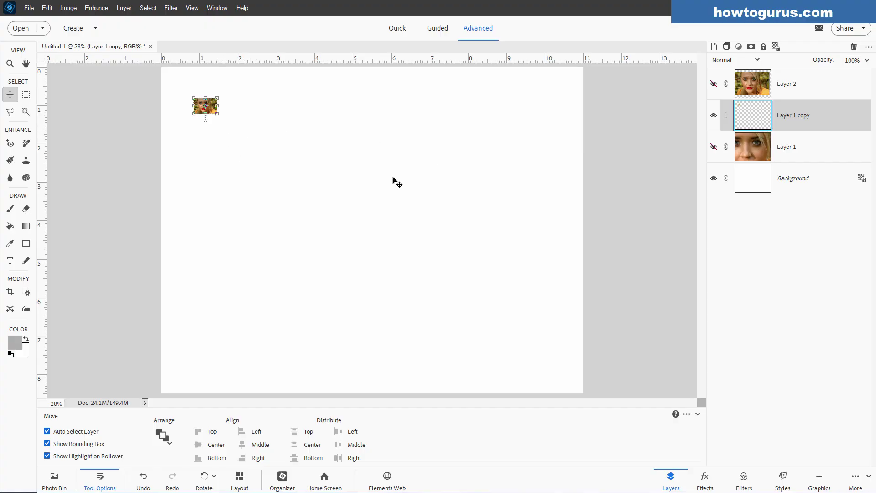
pyautogui.moveTo(217, 116); pyautogui.dragTo(554, 340)
pyautogui.click(522, 346)
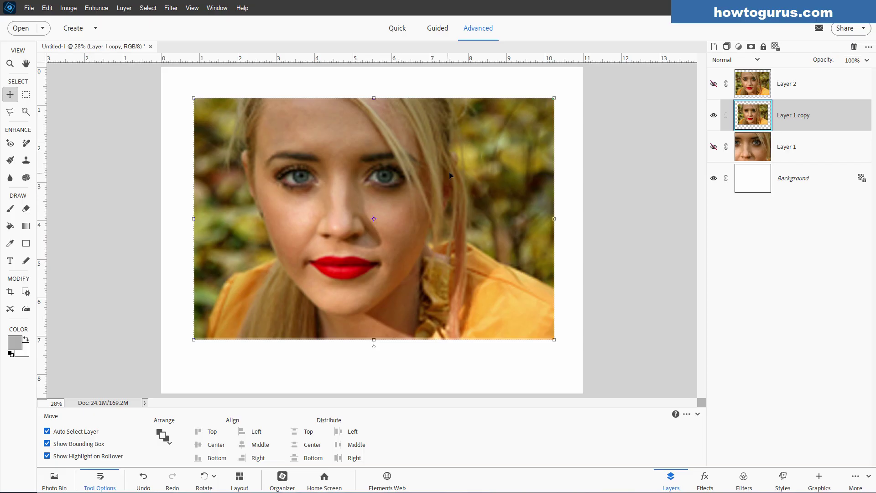
# Hide Layer 1 copy and place girl-1035494_1920-300ppi.jpg as a new layer at its default size.
pyautogui.click(714, 115)
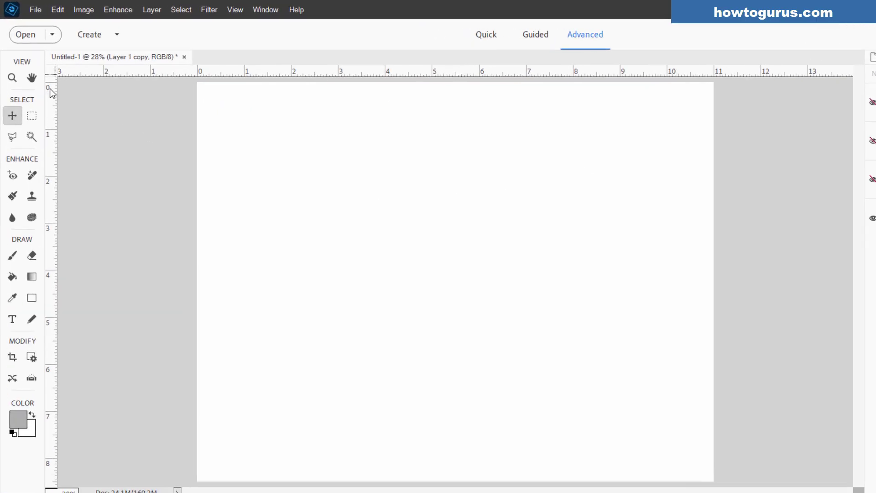
pyautogui.click(35, 10)
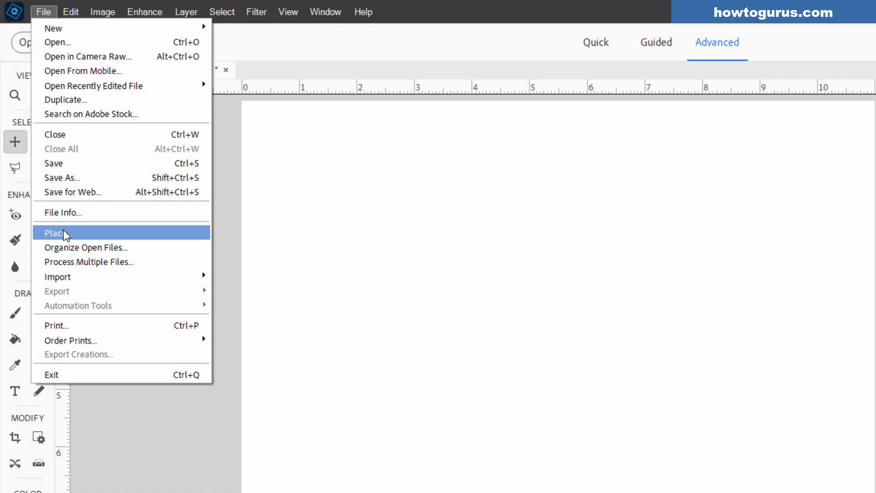
pyautogui.click(101, 233)
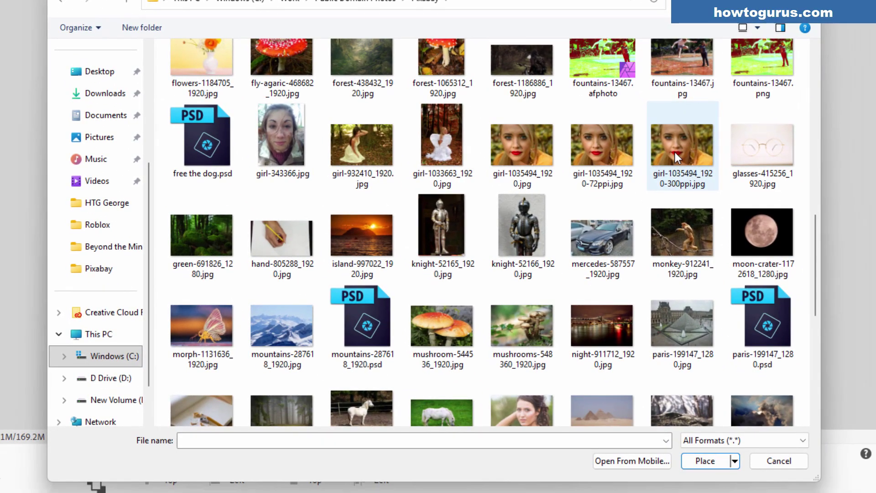
pyautogui.click(675, 152)
pyautogui.click(704, 461)
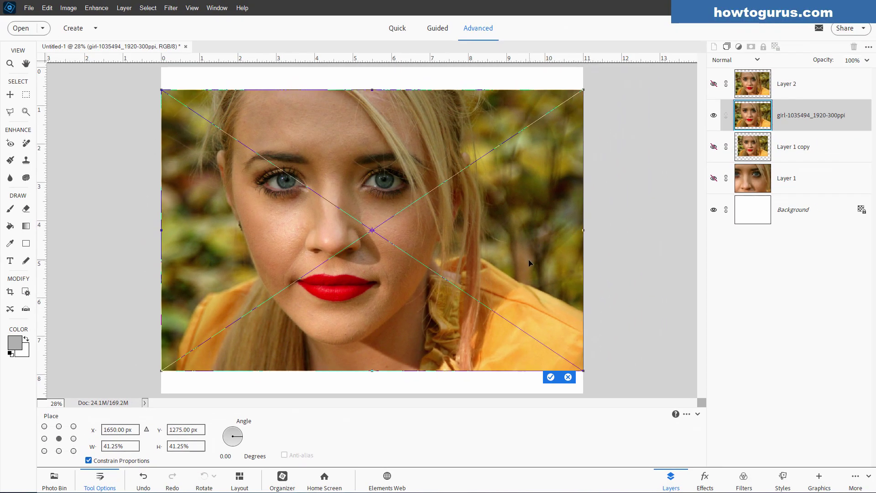
pyautogui.click(551, 377)
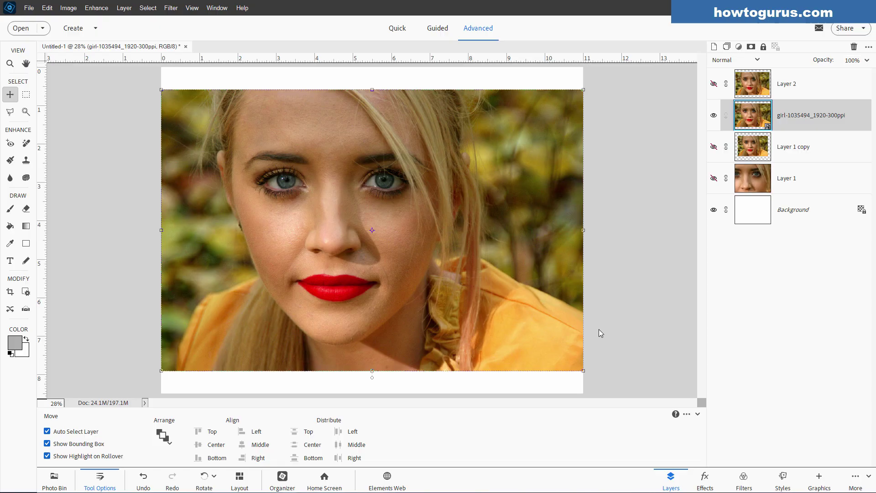
# Shrink and re-enlarge the placed girl photo several times, committing each transform.
pyautogui.moveTo(586, 373); pyautogui.dragTo(307, 187)
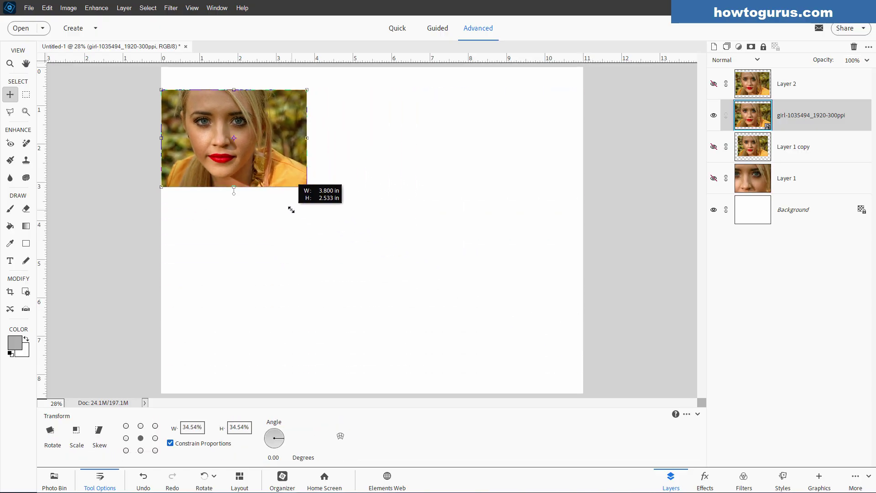
pyautogui.click(277, 196)
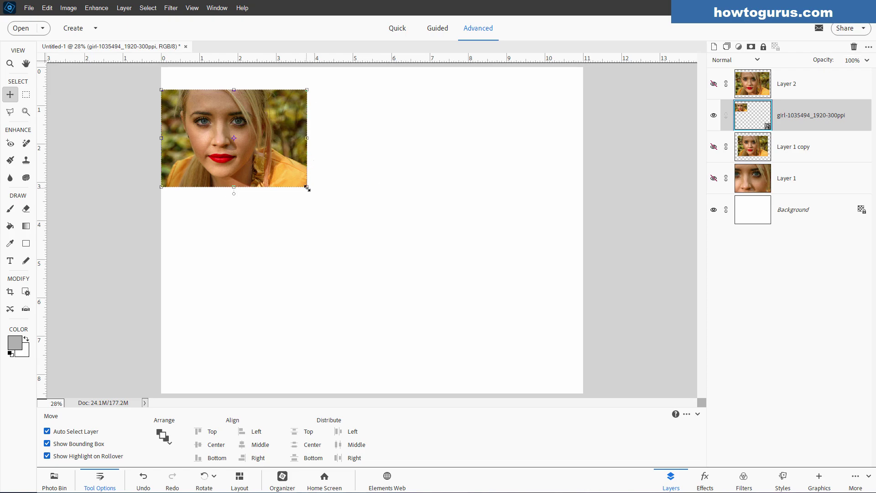
pyautogui.moveTo(307, 188); pyautogui.dragTo(578, 368)
pyautogui.click(544, 373)
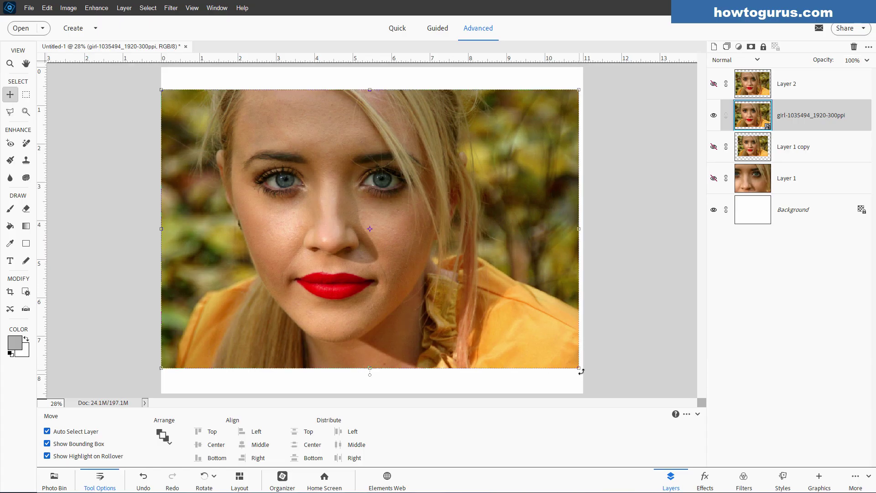
pyautogui.moveTo(578, 368); pyautogui.dragTo(593, 333)
pyautogui.click(152, 120)
pyautogui.press('Return')
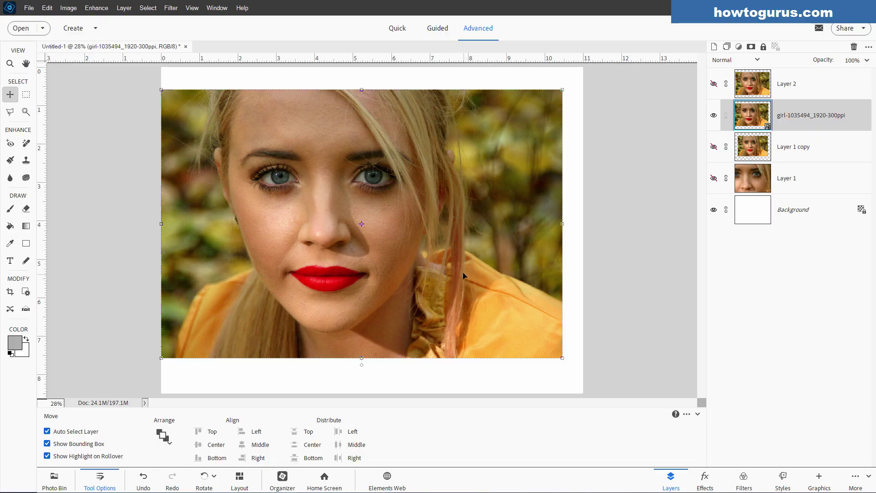
# Nudge the placed photo right and down, then scale it to 78.74%.
pyautogui.moveTo(456, 239); pyautogui.dragTo(467, 245)
pyautogui.moveTo(567, 99); pyautogui.dragTo(511, 138)
pyautogui.click(479, 371)
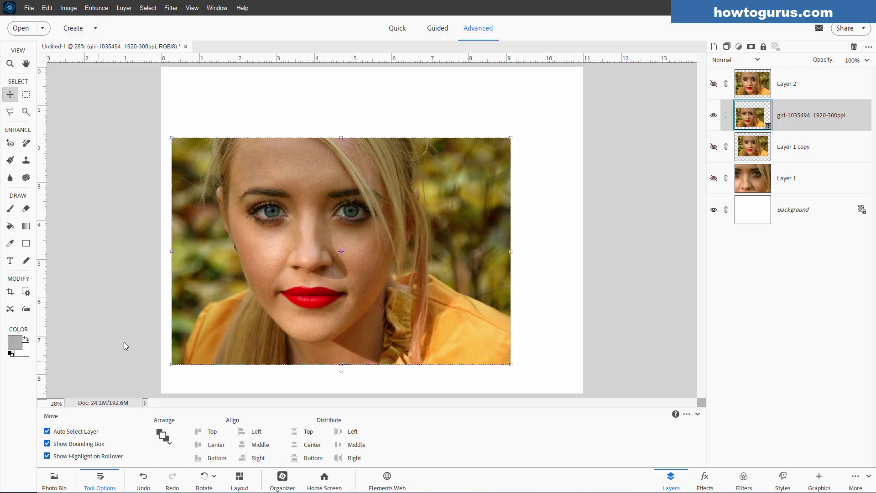
# Move the separate girl photo window aside to uncover the Untitled-1 canvas.
pyautogui.click(54, 480)
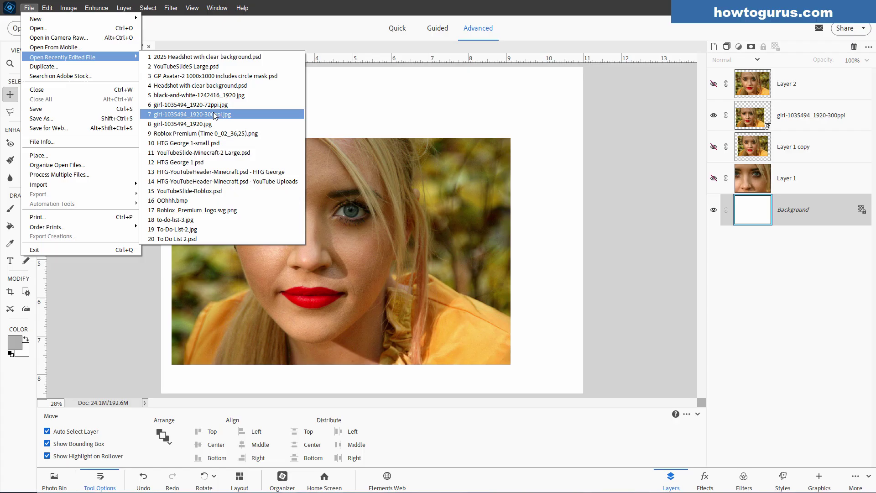
pyautogui.press('Escape')
pyautogui.press('Escape')
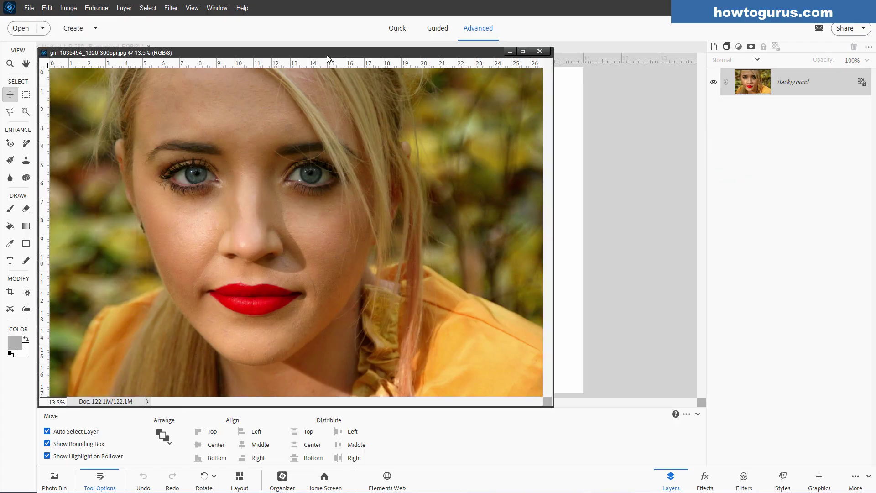
pyautogui.moveTo(329, 60); pyautogui.dragTo(575, 120)
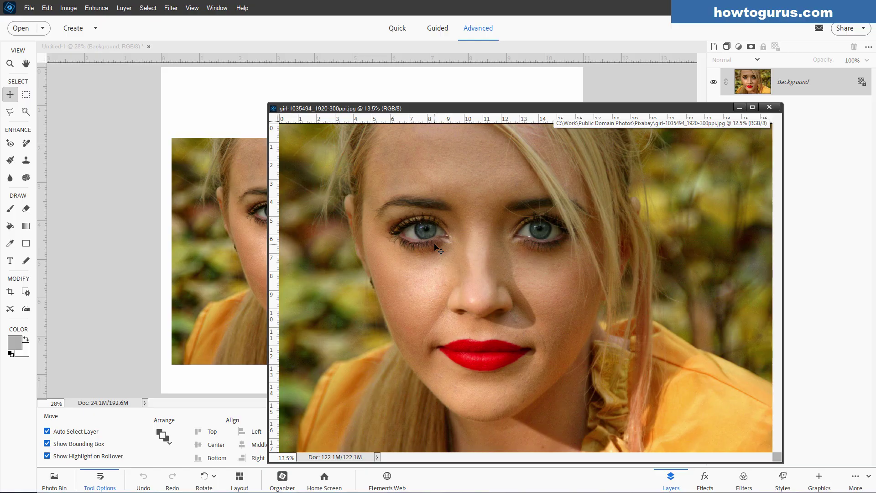
pyautogui.moveTo(278, 108); pyautogui.dragTo(308, 111)
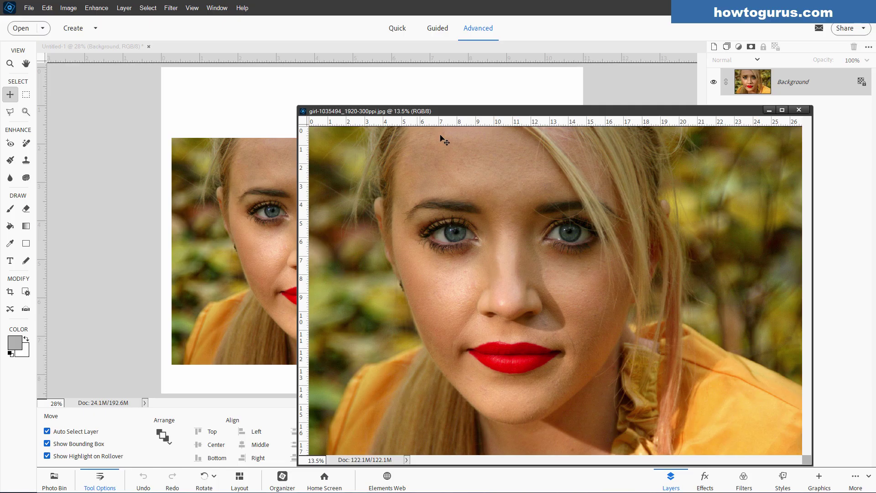
pyautogui.moveTo(450, 111); pyautogui.dragTo(488, 248)
pyautogui.click(333, 171)
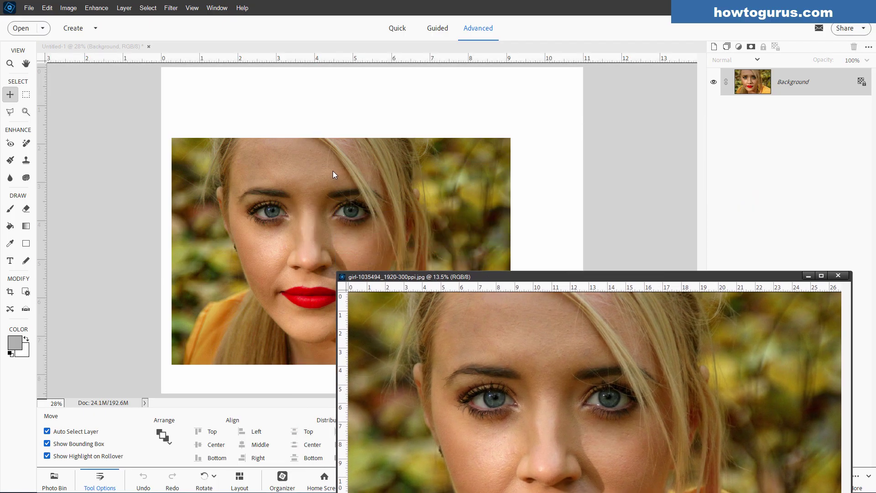
# Move the girl layer up, scale it slightly from a corner, then shift it right and down.
pyautogui.moveTo(346, 171); pyautogui.dragTo(336, 101)
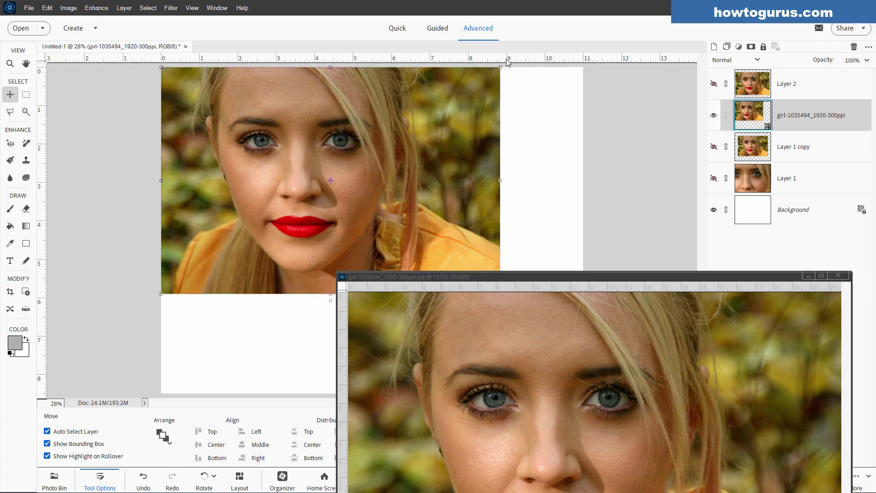
pyautogui.moveTo(543, 279); pyautogui.dragTo(540, 324)
pyautogui.click(495, 280)
pyautogui.moveTo(501, 295); pyautogui.dragTo(508, 297)
pyautogui.doubleClick(385, 216)
pyautogui.moveTo(385, 216); pyautogui.dragTo(412, 245)
pyautogui.moveTo(457, 321); pyautogui.dragTo(329, 98)
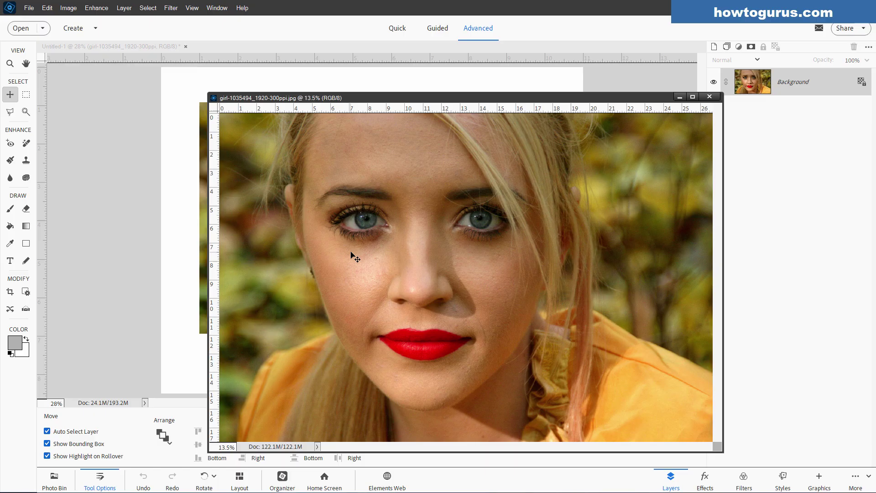
pyautogui.click(351, 78)
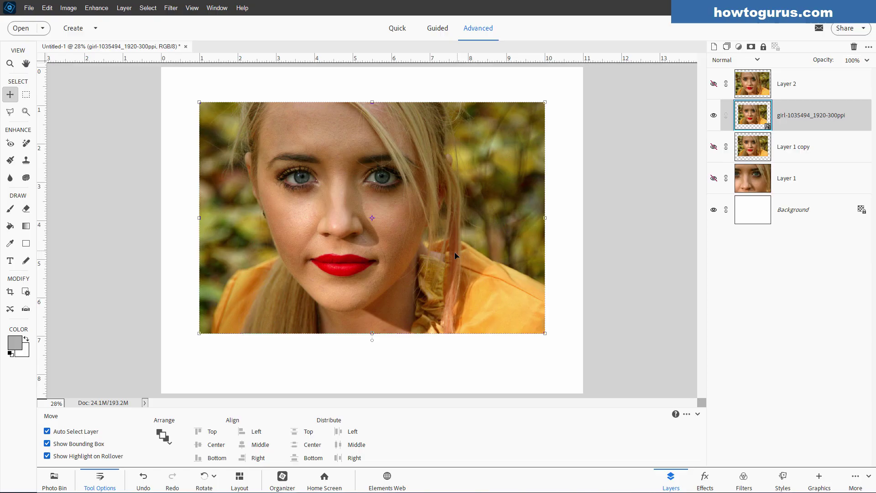
# Save the original girl photo as a copy named girl-1035494_1920-300ppi-2.jpg.
pyautogui.click(53, 481)
pyautogui.click(136, 449)
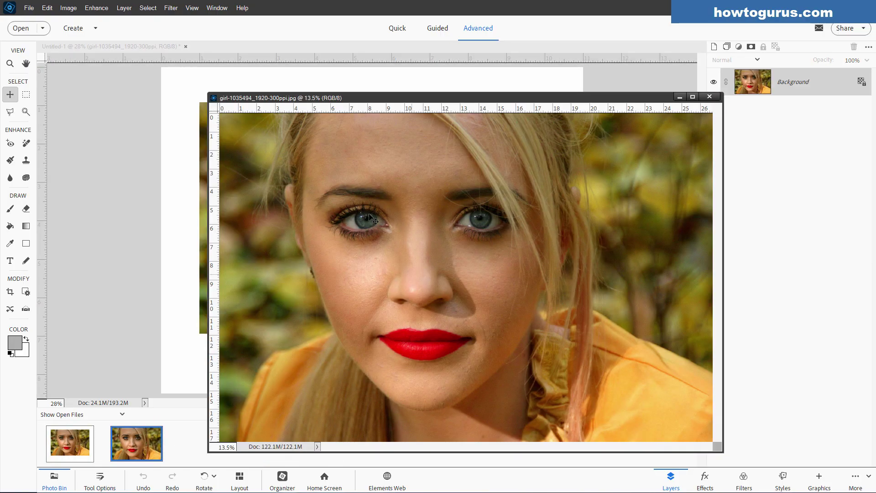
pyautogui.moveTo(398, 98); pyautogui.dragTo(374, 93)
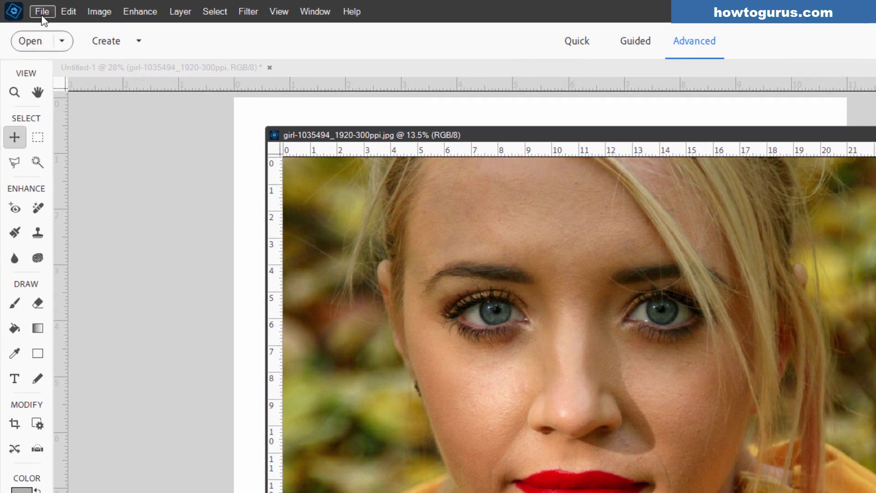
pyautogui.click(28, 8)
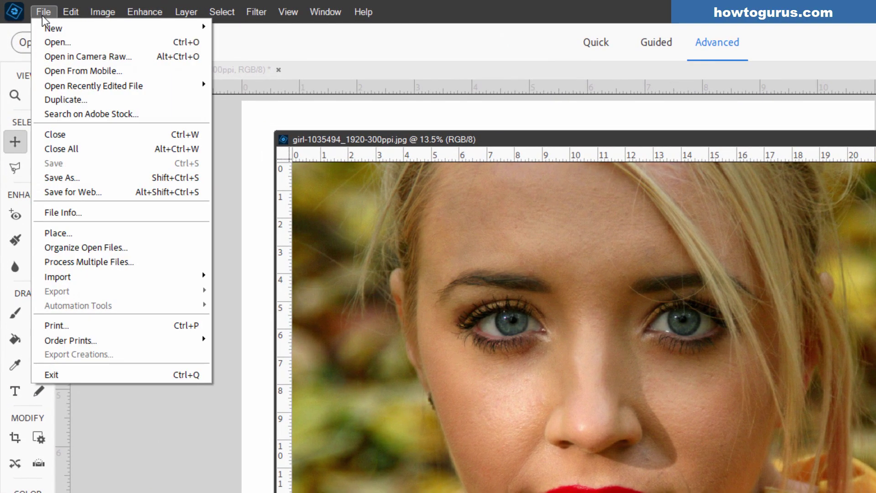
pyautogui.click(62, 178)
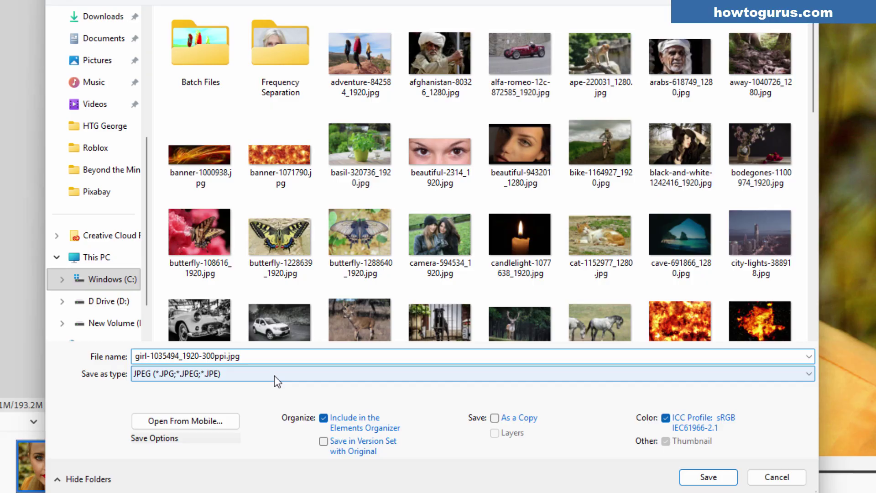
pyautogui.write('2')
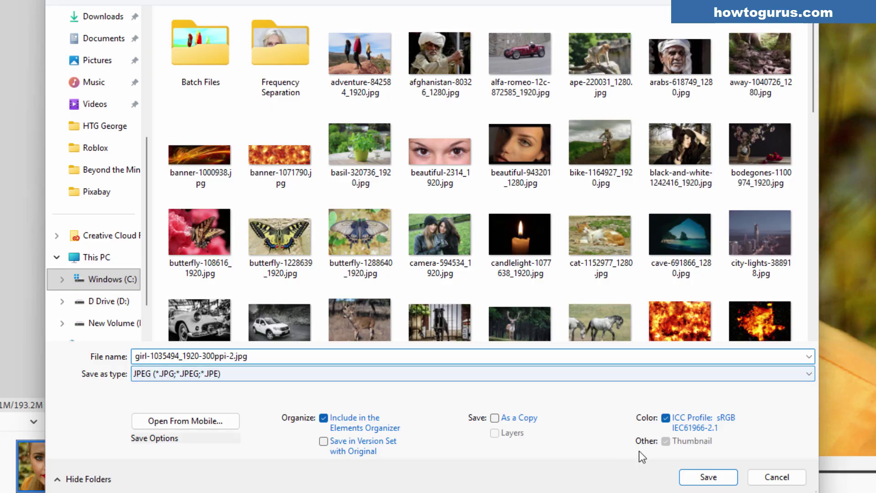
pyautogui.click(708, 477)
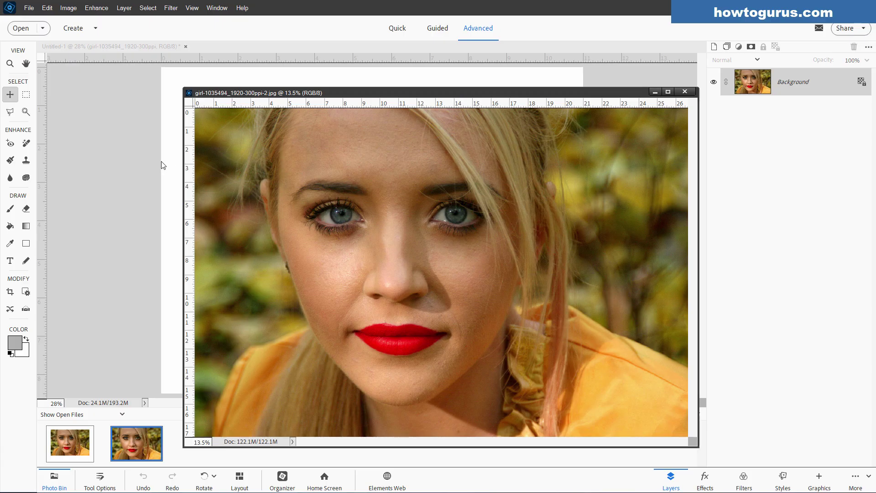
# Resize the -2 copy to 9 inches wide (9 × 6 in, 300 ppi) with Bicubic Sharper resampling.
pyautogui.click(69, 7)
pyautogui.moveTo(87, 70)
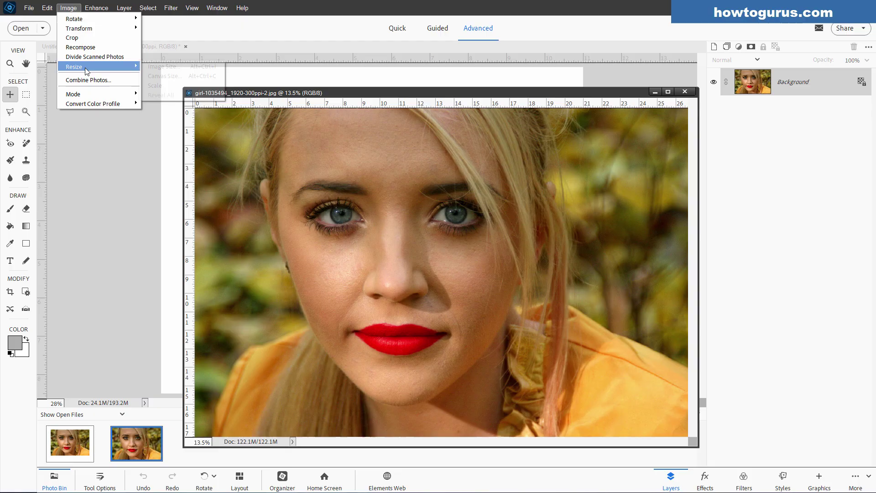
pyautogui.click(162, 66)
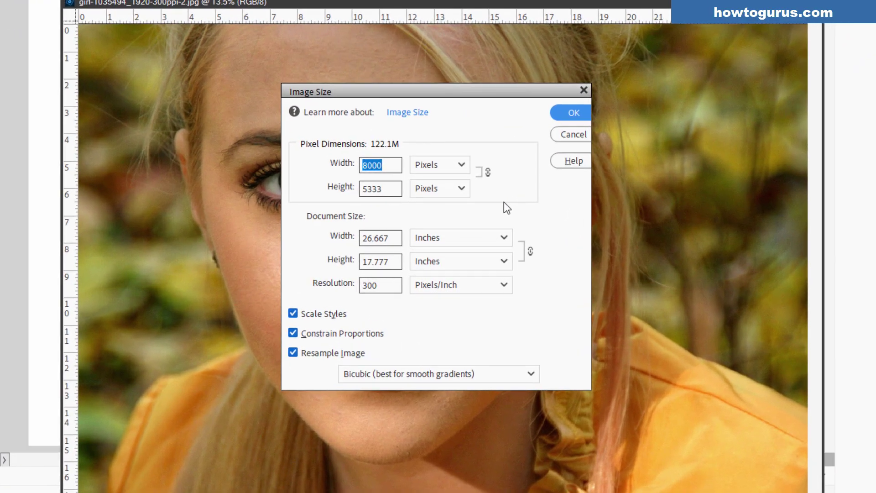
pyautogui.click(375, 166)
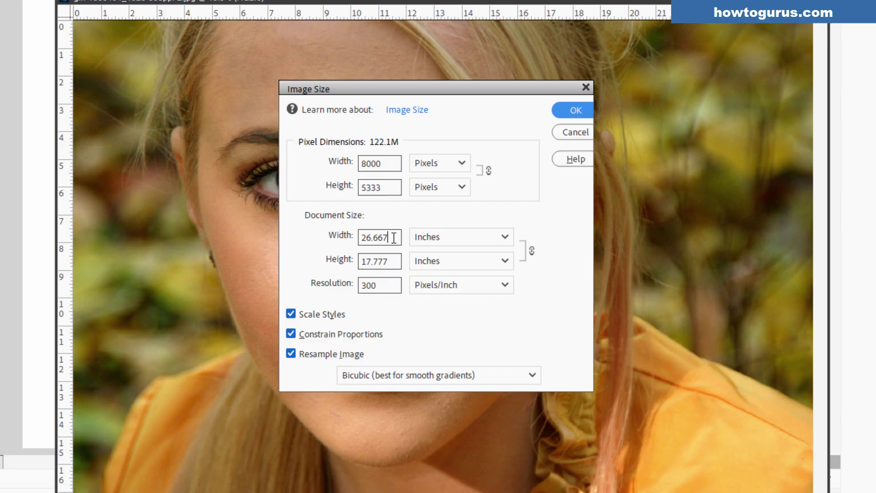
pyautogui.click(332, 237)
pyautogui.write('9')
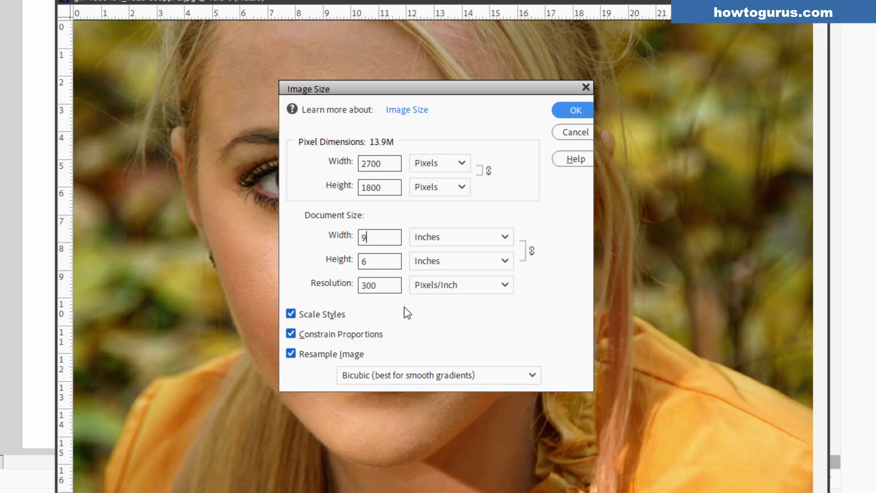
pyautogui.click(532, 376)
pyautogui.click(532, 376)
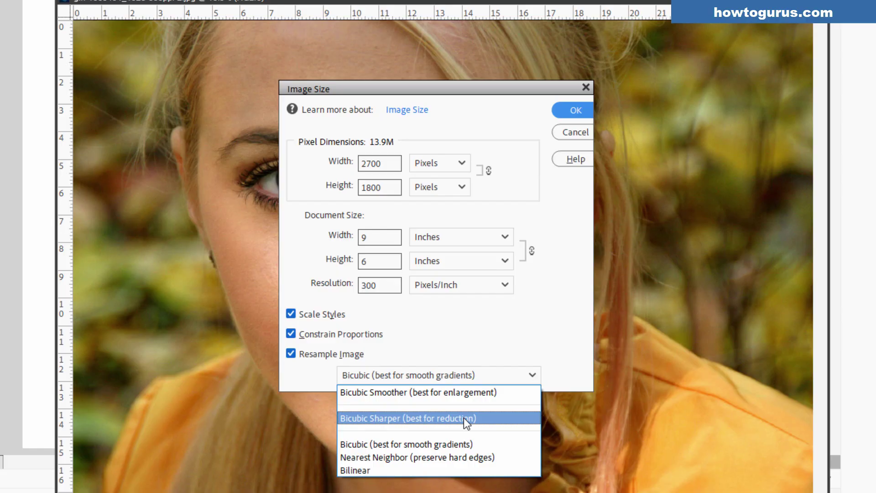
pyautogui.click(430, 417)
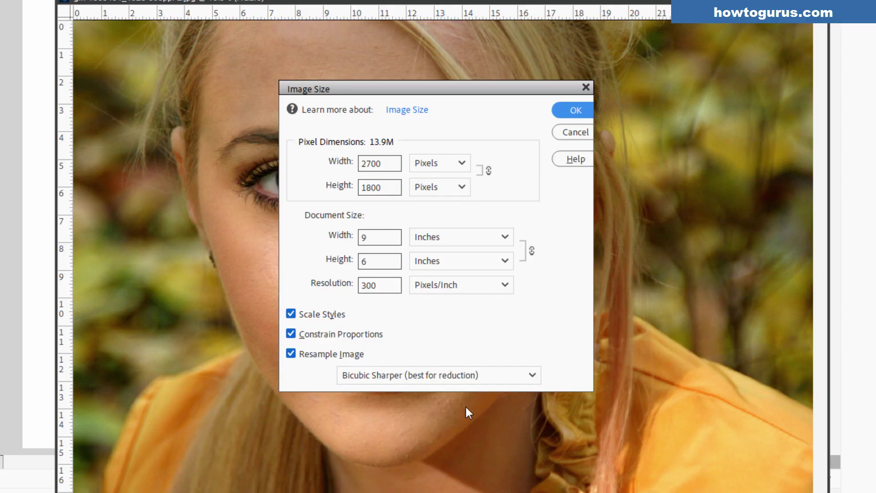
pyautogui.click(461, 375)
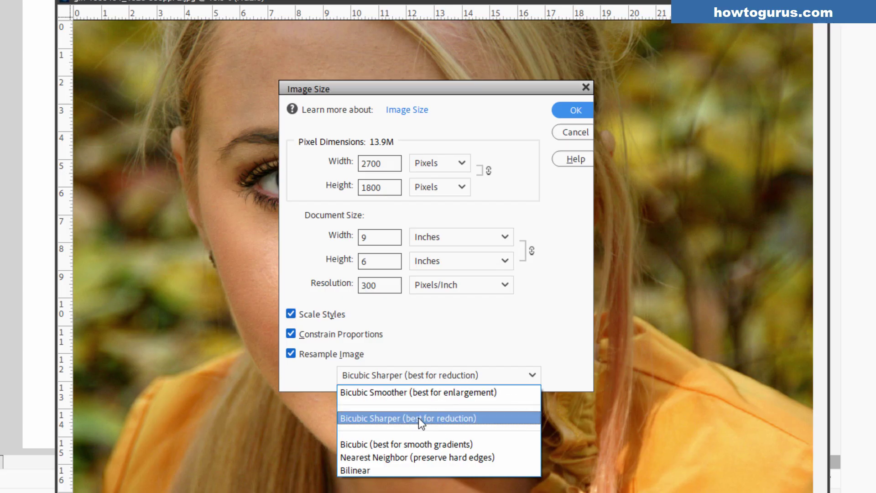
pyautogui.click(456, 418)
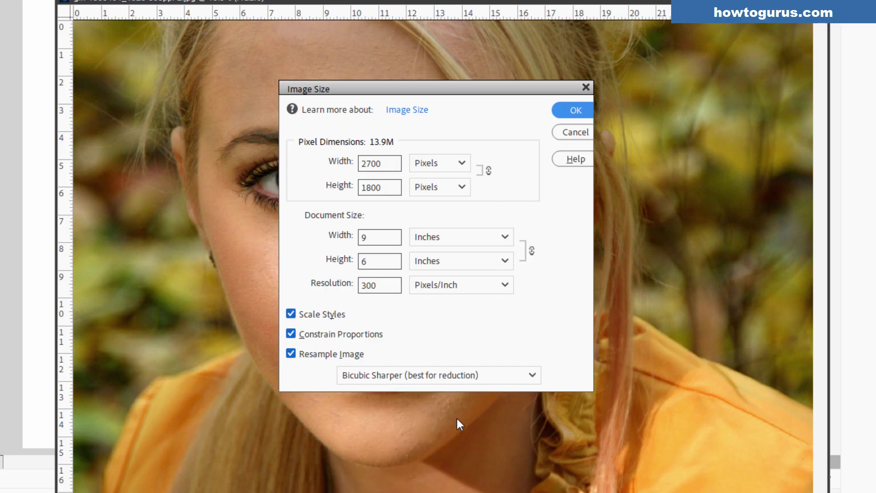
pyautogui.click(574, 111)
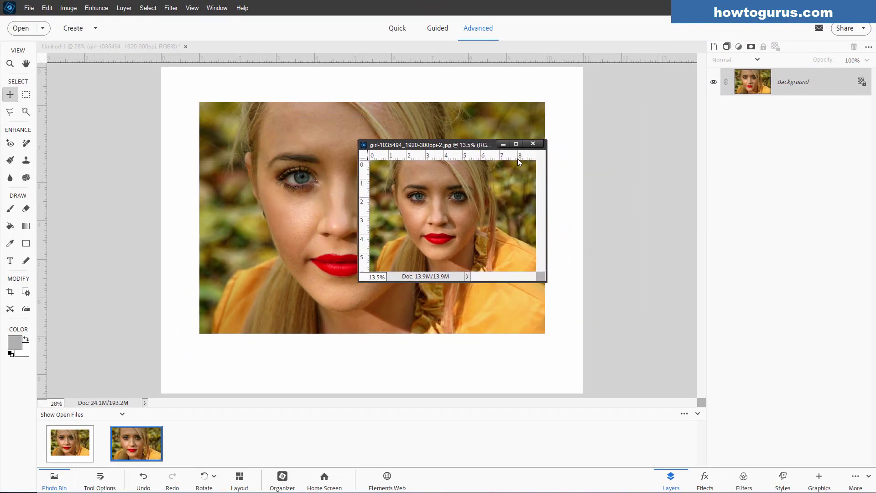
# Copy the 9 × 6 inch photo into Untitled-1 as Layer 3, positioned down and left.
pyautogui.moveTo(518, 146); pyautogui.dragTo(708, 238)
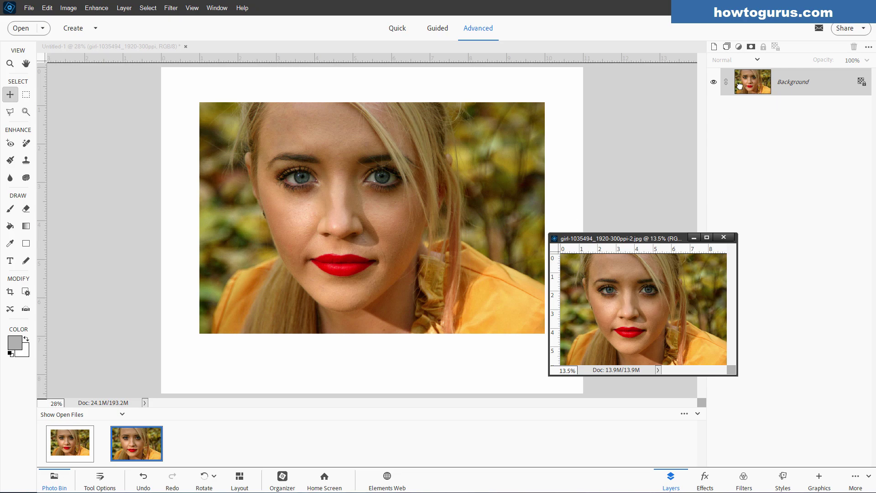
pyautogui.moveTo(740, 85); pyautogui.dragTo(499, 290)
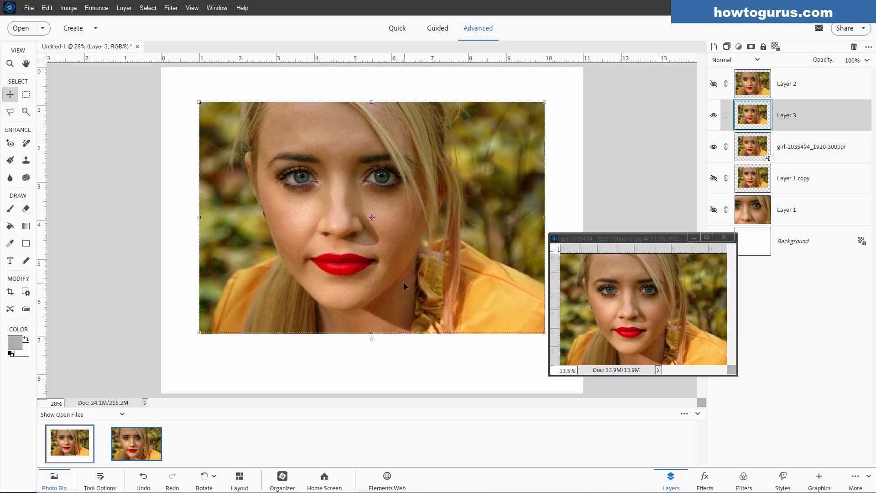
pyautogui.moveTo(404, 282); pyautogui.dragTo(367, 254)
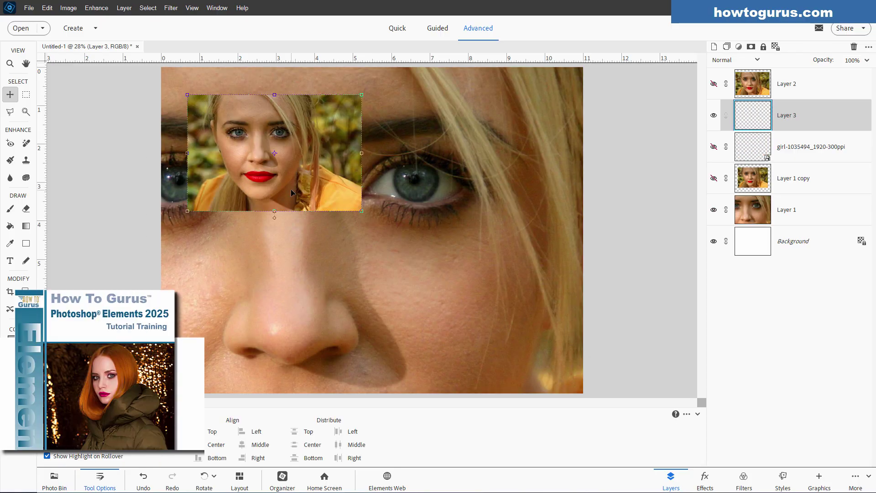